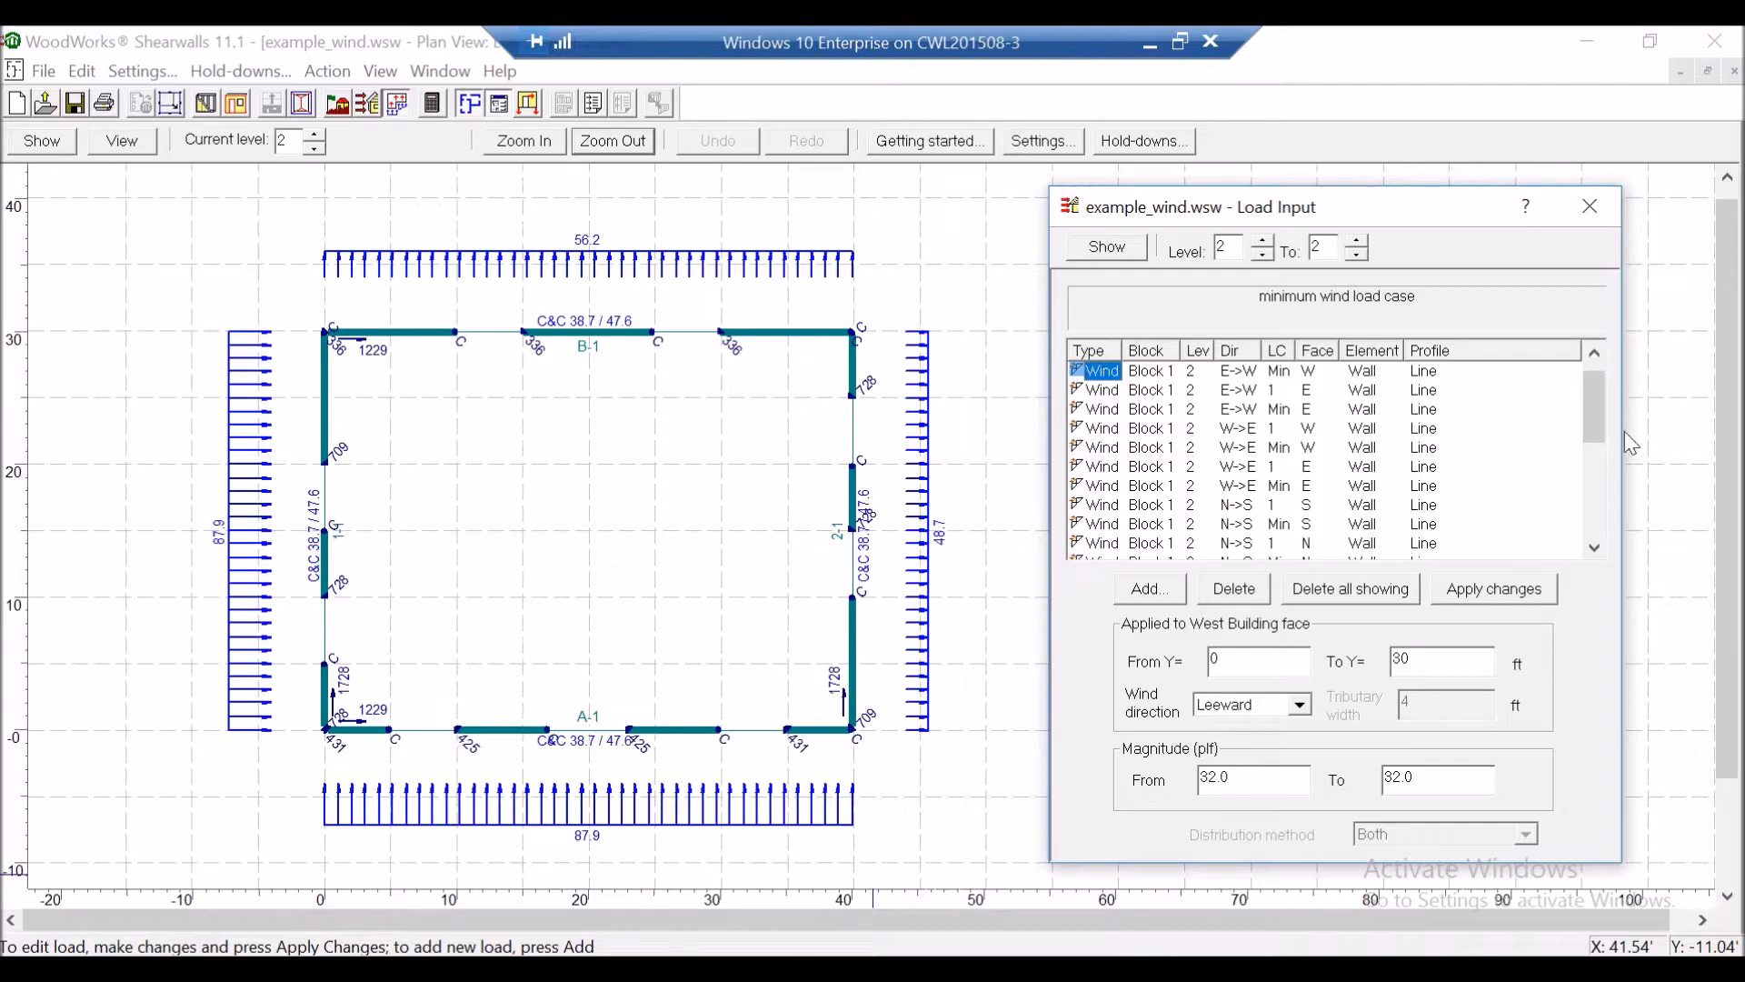
# Add a wind shear line load of 10 plf to the South building face on level 2, acting both ways with distribution method Both.
pyautogui.moveTo(1602, 398)
pyautogui.mouseDown()
pyautogui.moveTo(1598, 486)
pyautogui.moveTo(1573, 531)
pyautogui.moveTo(1600, 373)
pyautogui.mouseUp()
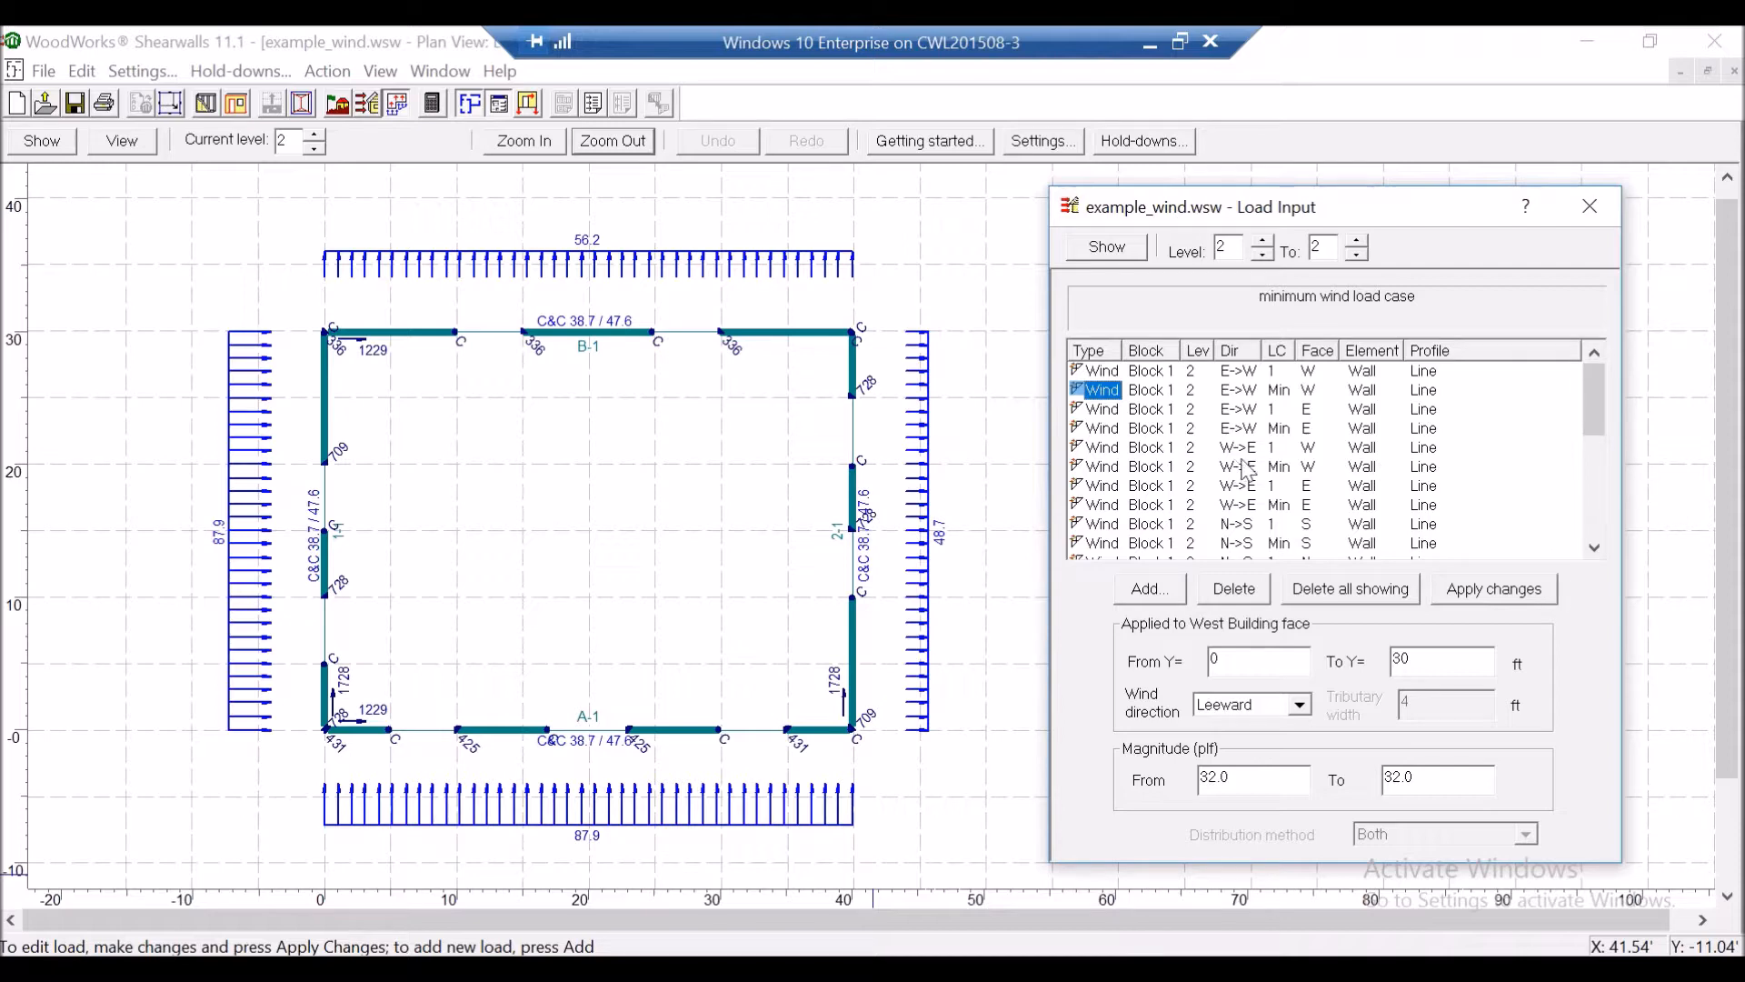
pyautogui.click(1020, 474)
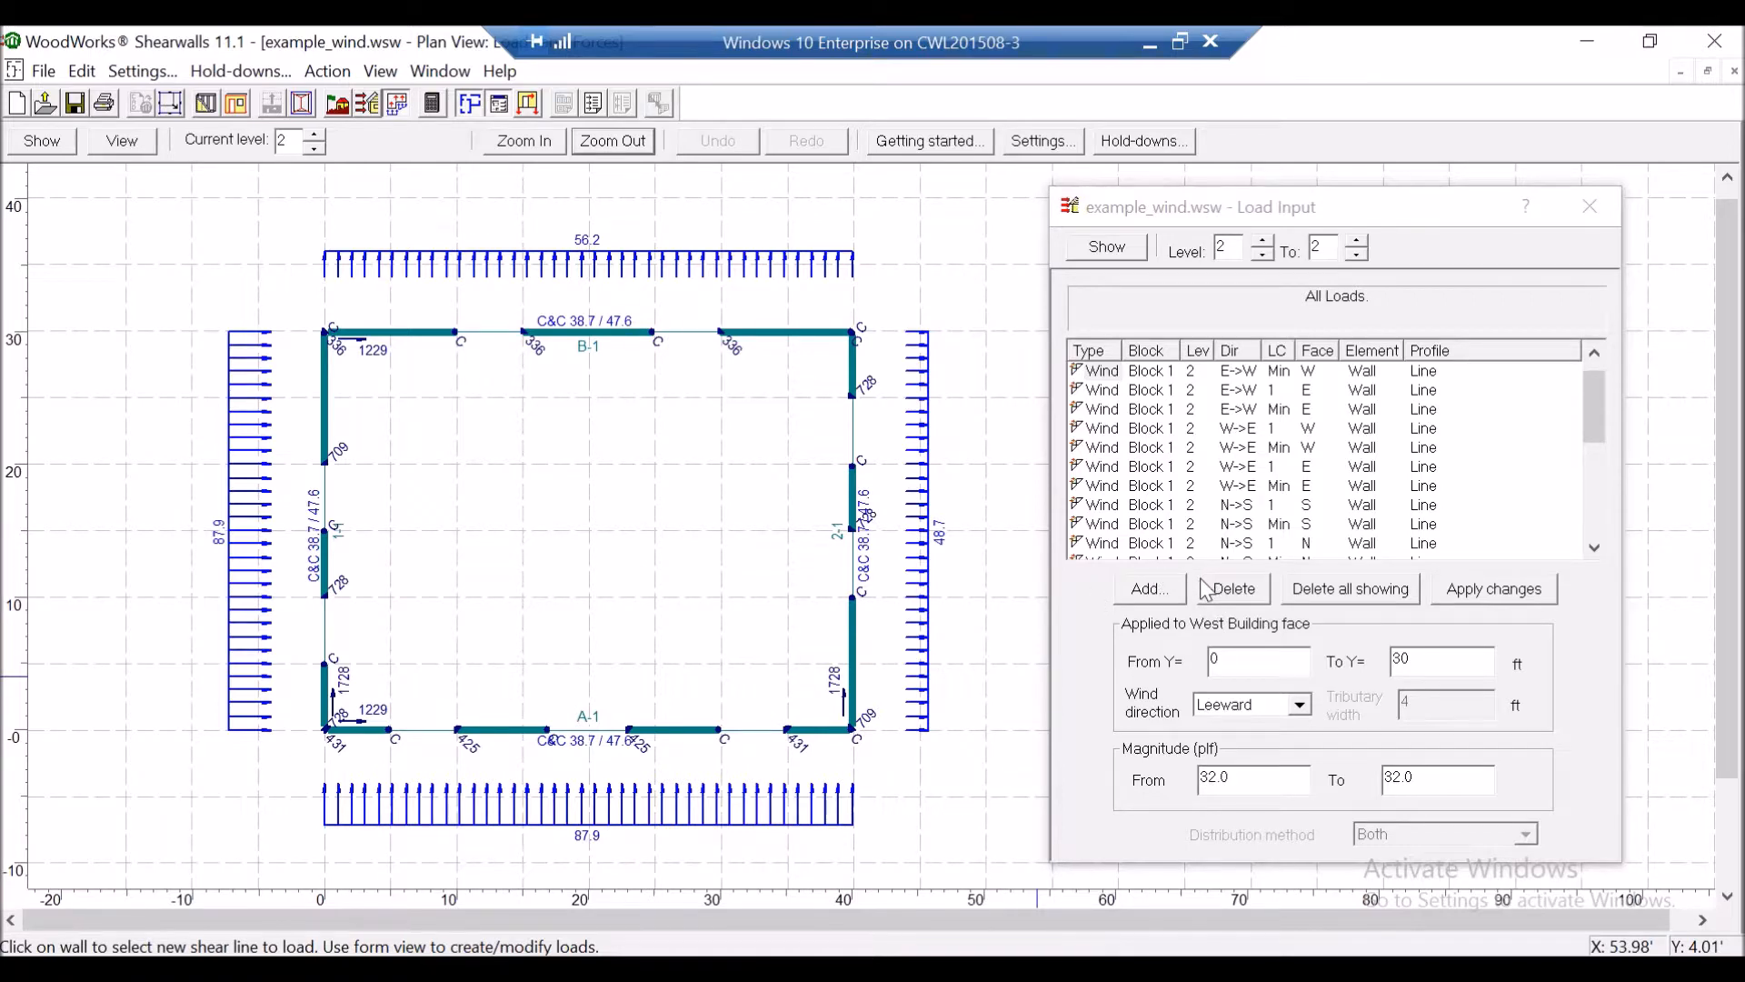
pyautogui.click(718, 729)
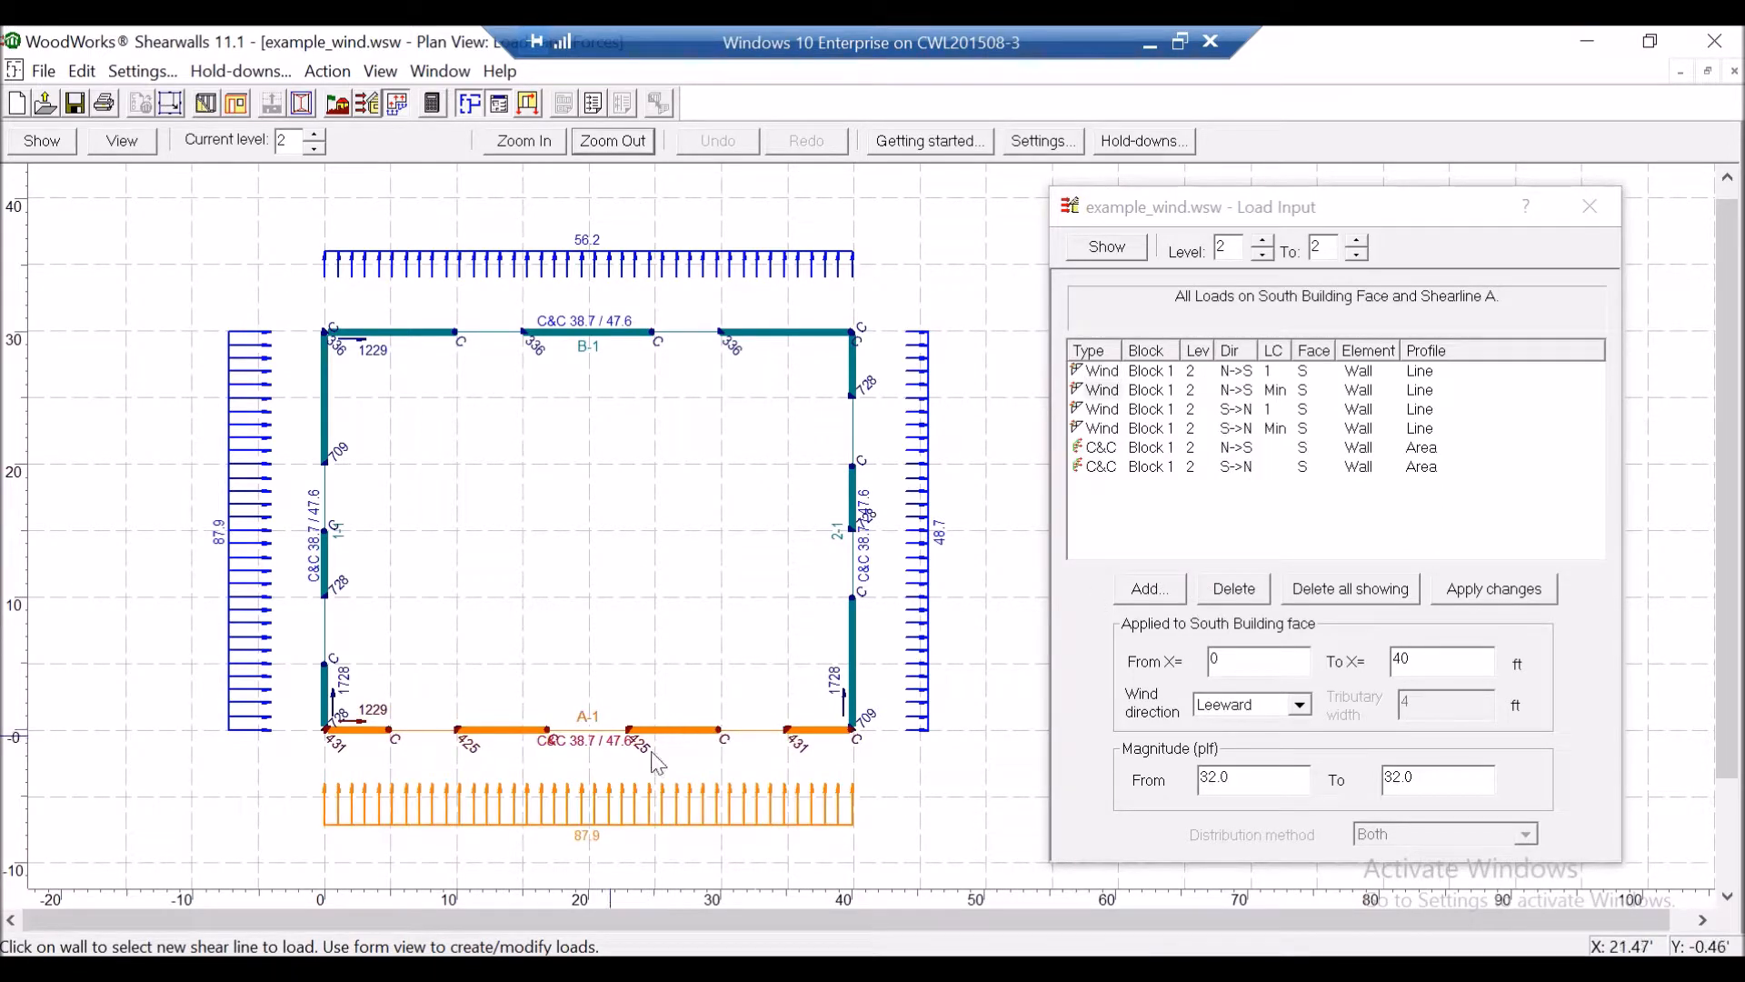
pyautogui.click(1147, 589)
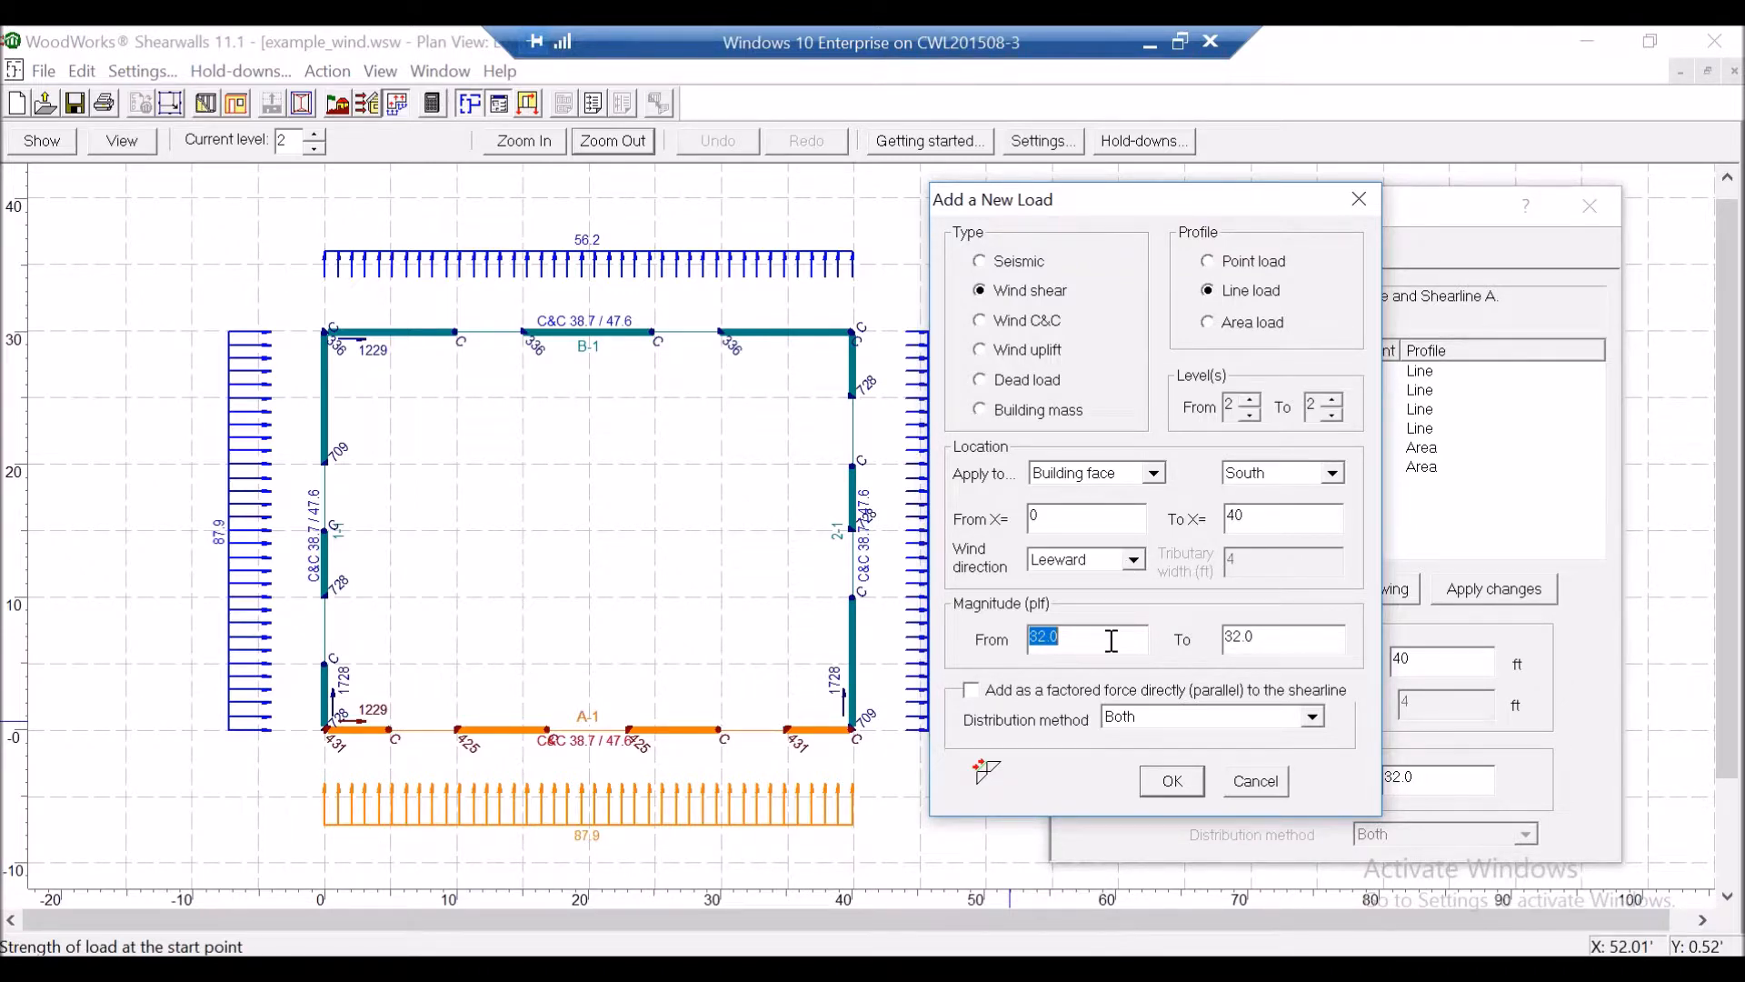
pyautogui.write('10')
pyautogui.click(1133, 560)
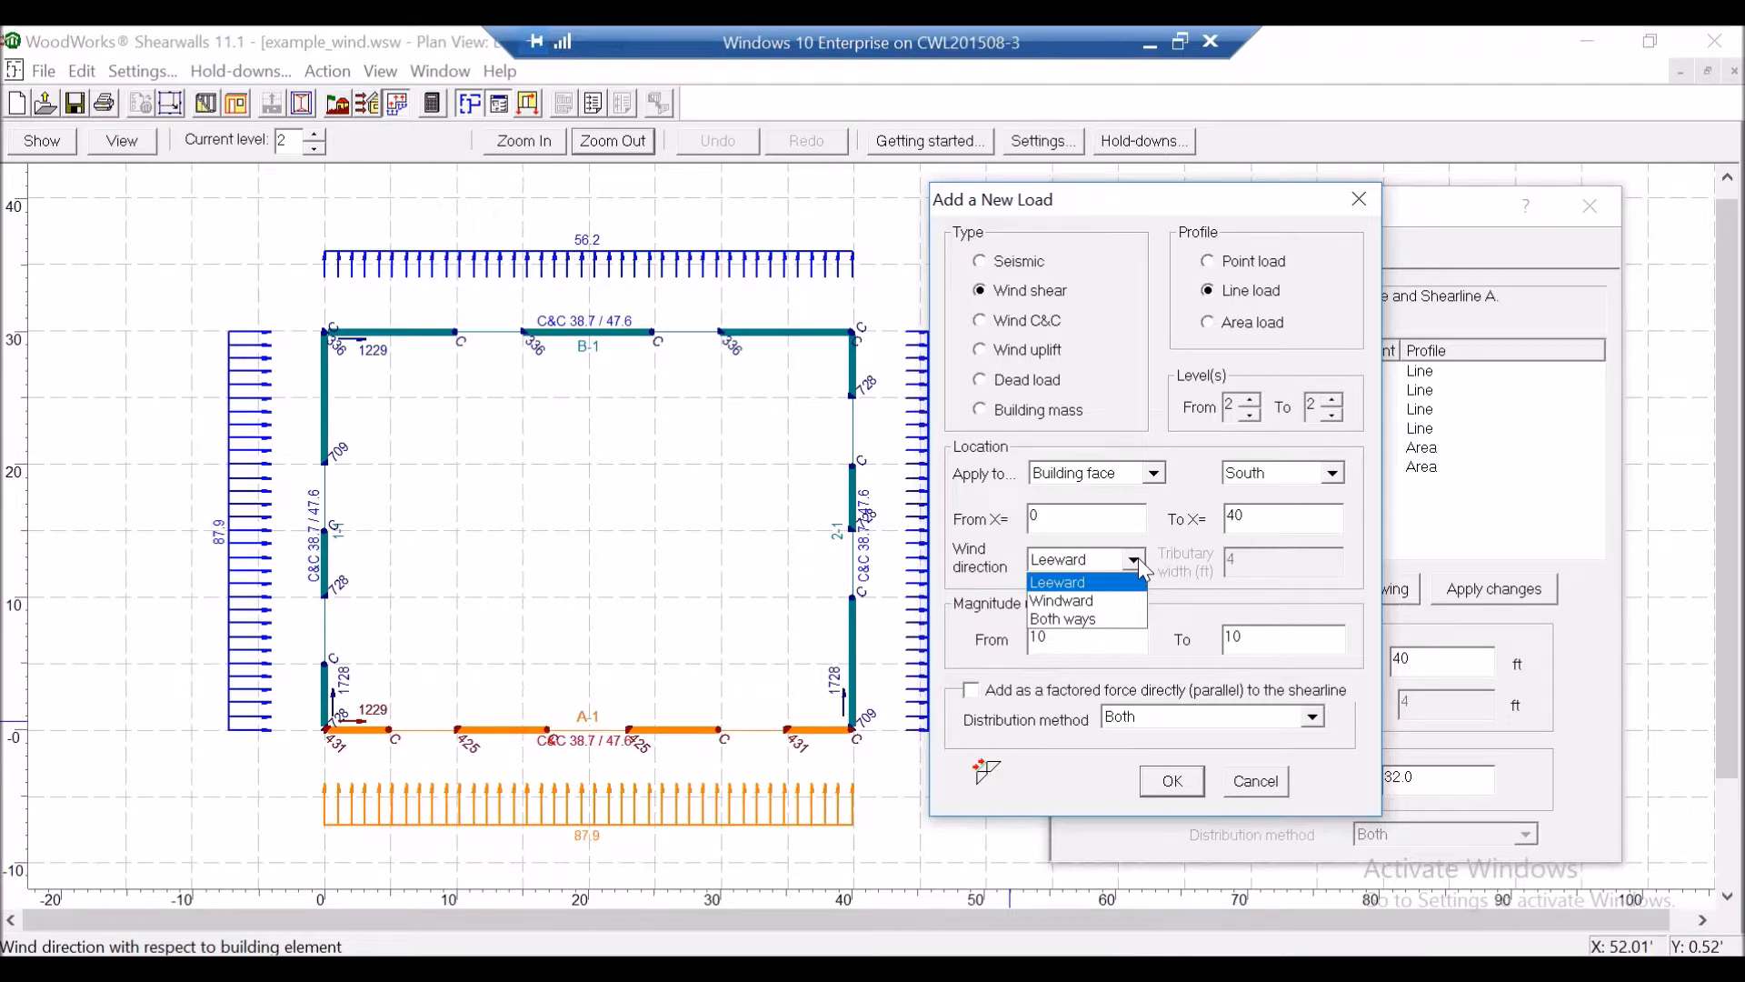
pyautogui.click(1095, 619)
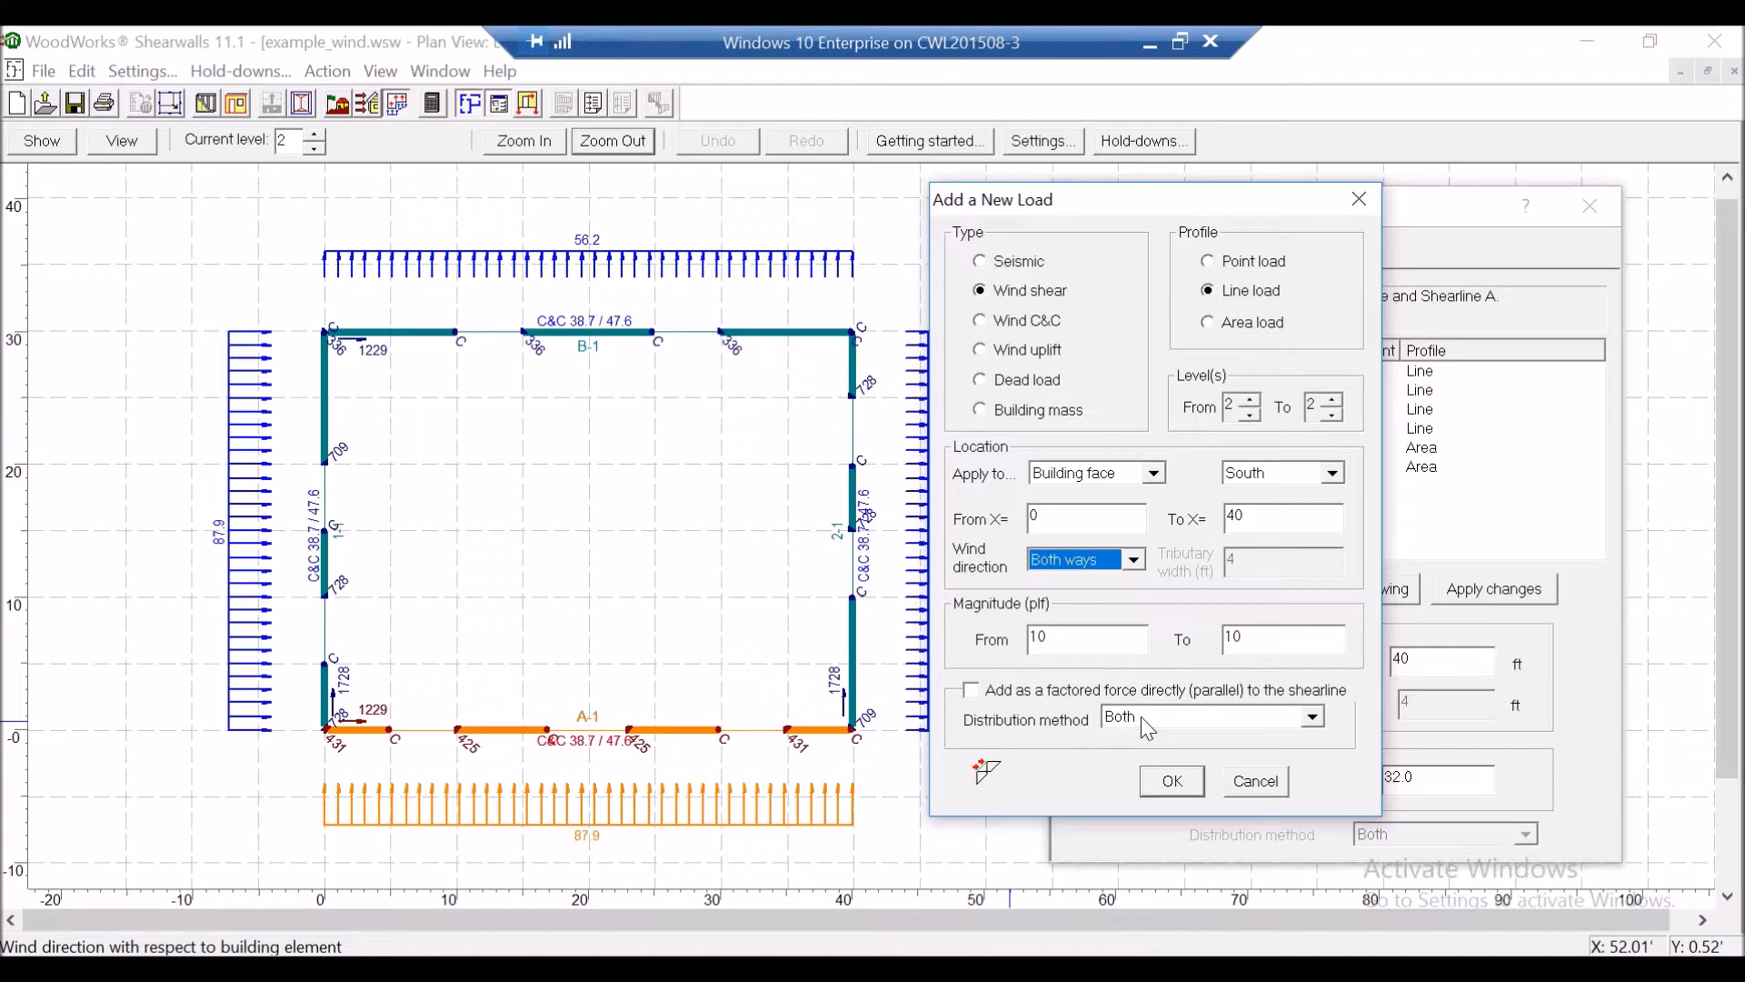
pyautogui.click(1191, 725)
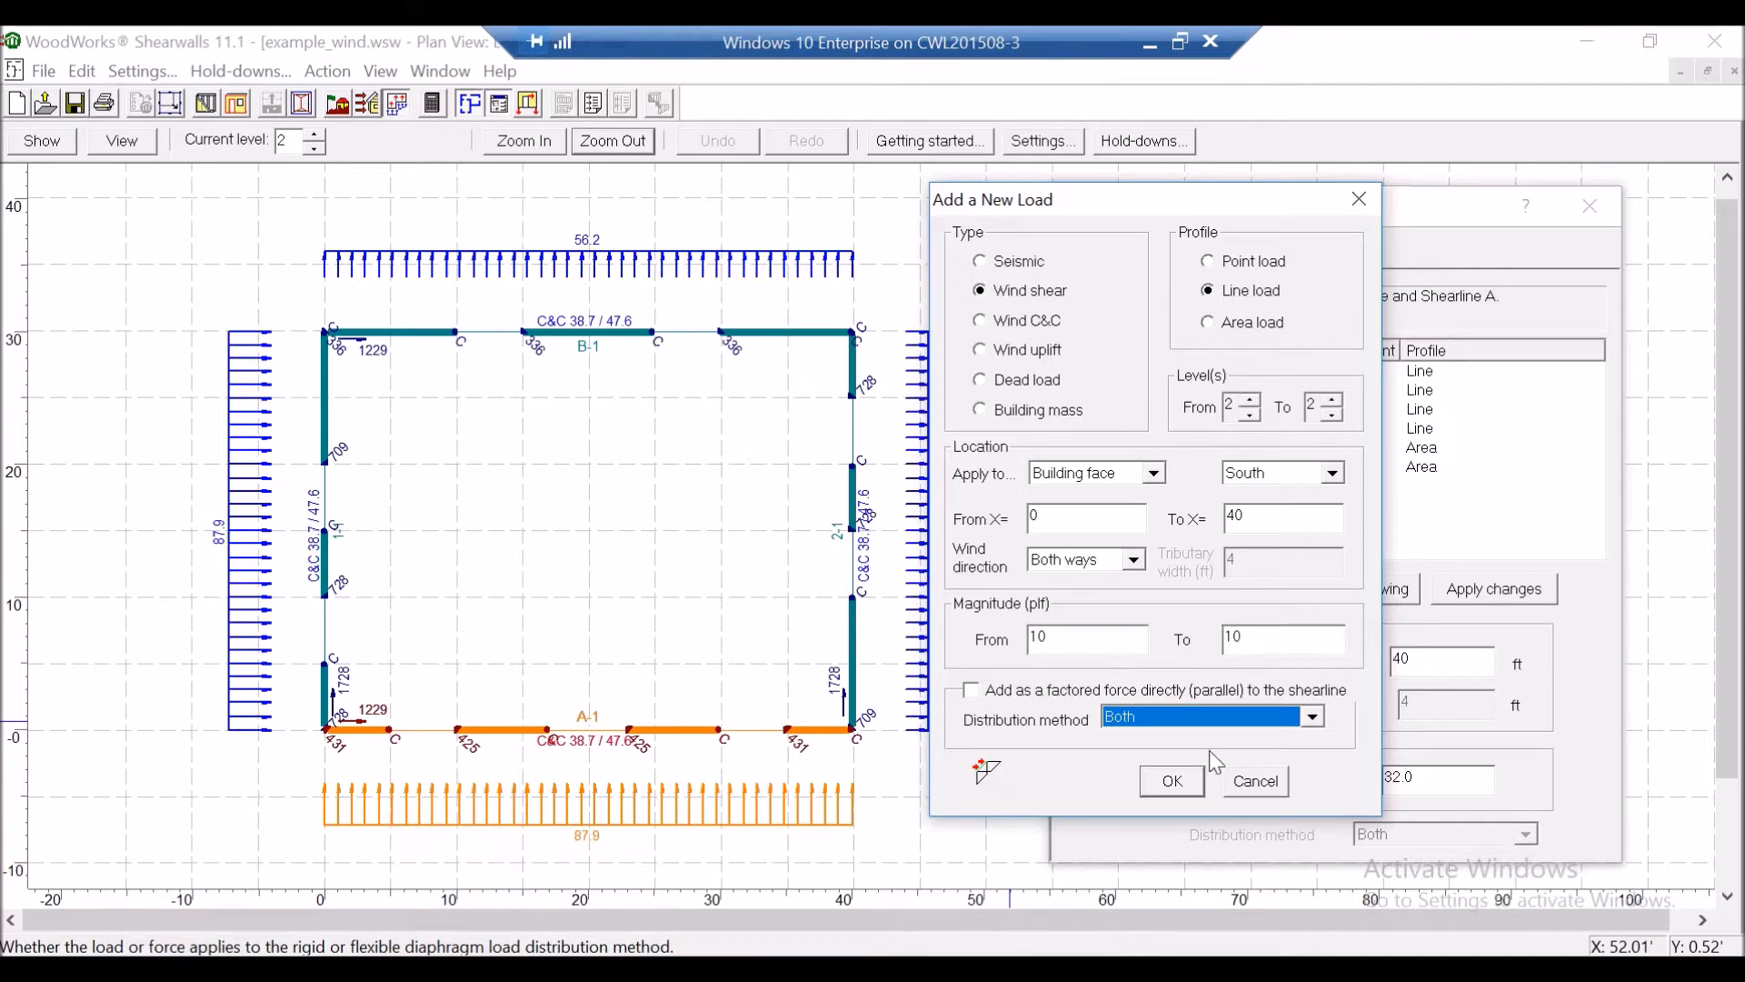
pyautogui.click(1172, 782)
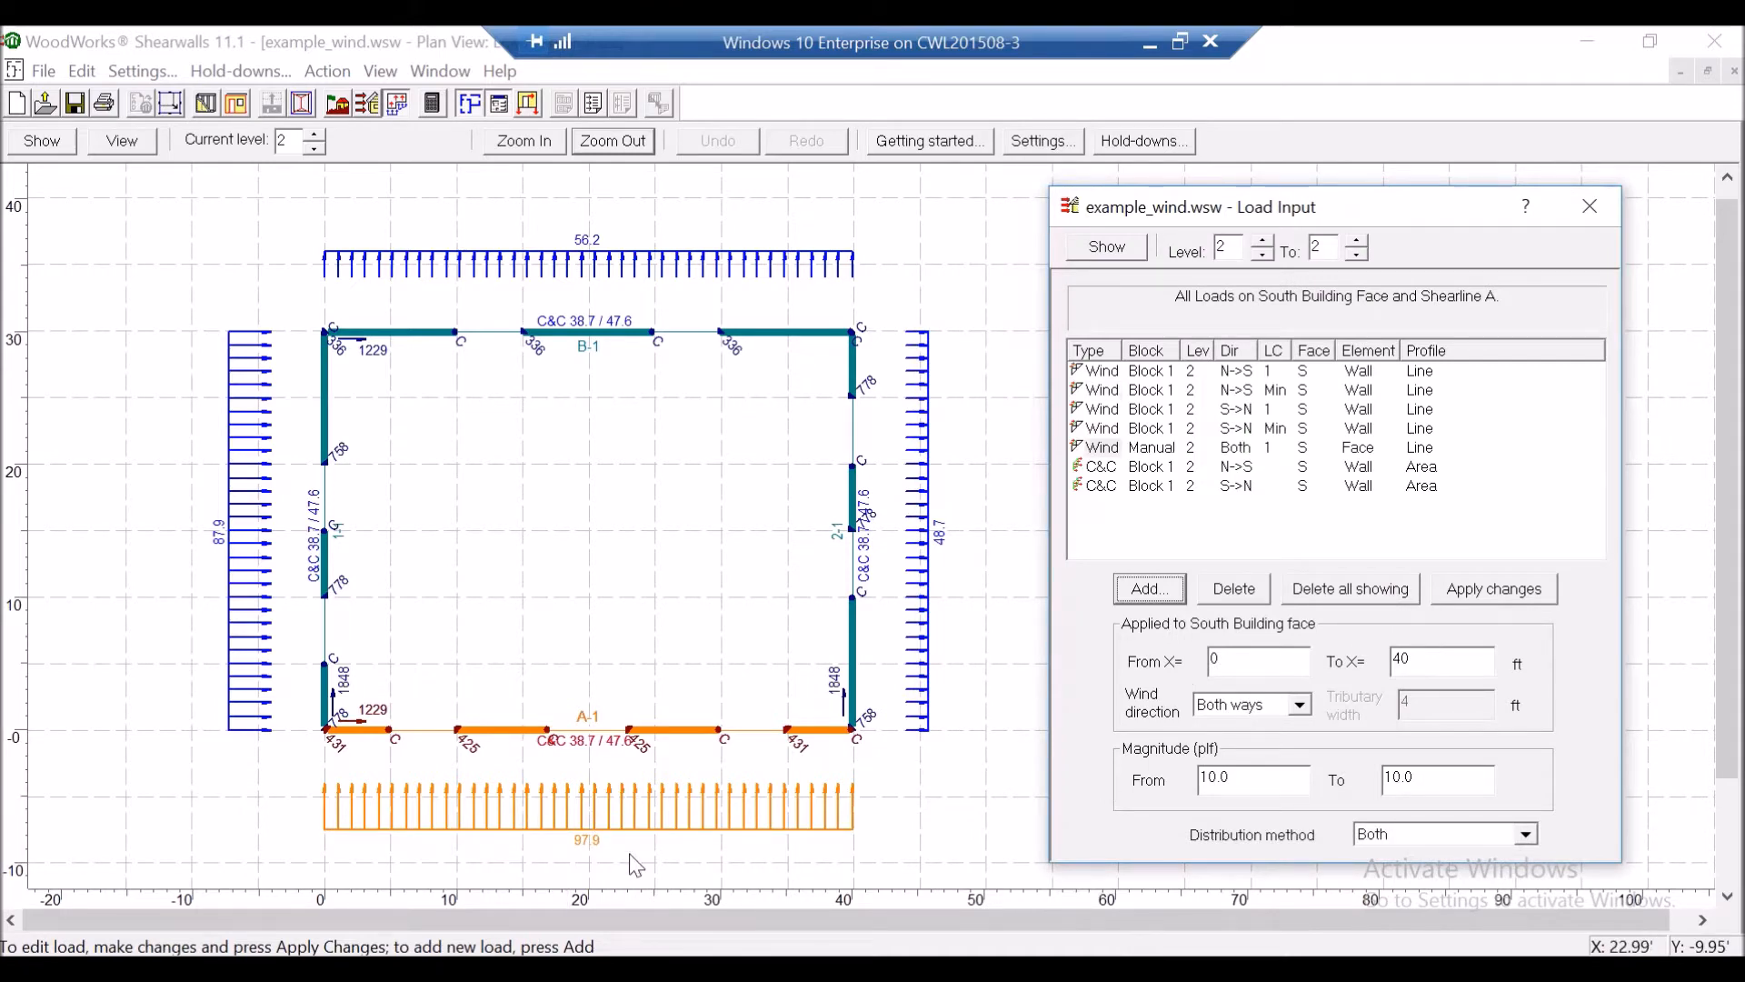
# Add a 10 plf wind shear line load acting both ways to the East building face.
pyautogui.click(854, 638)
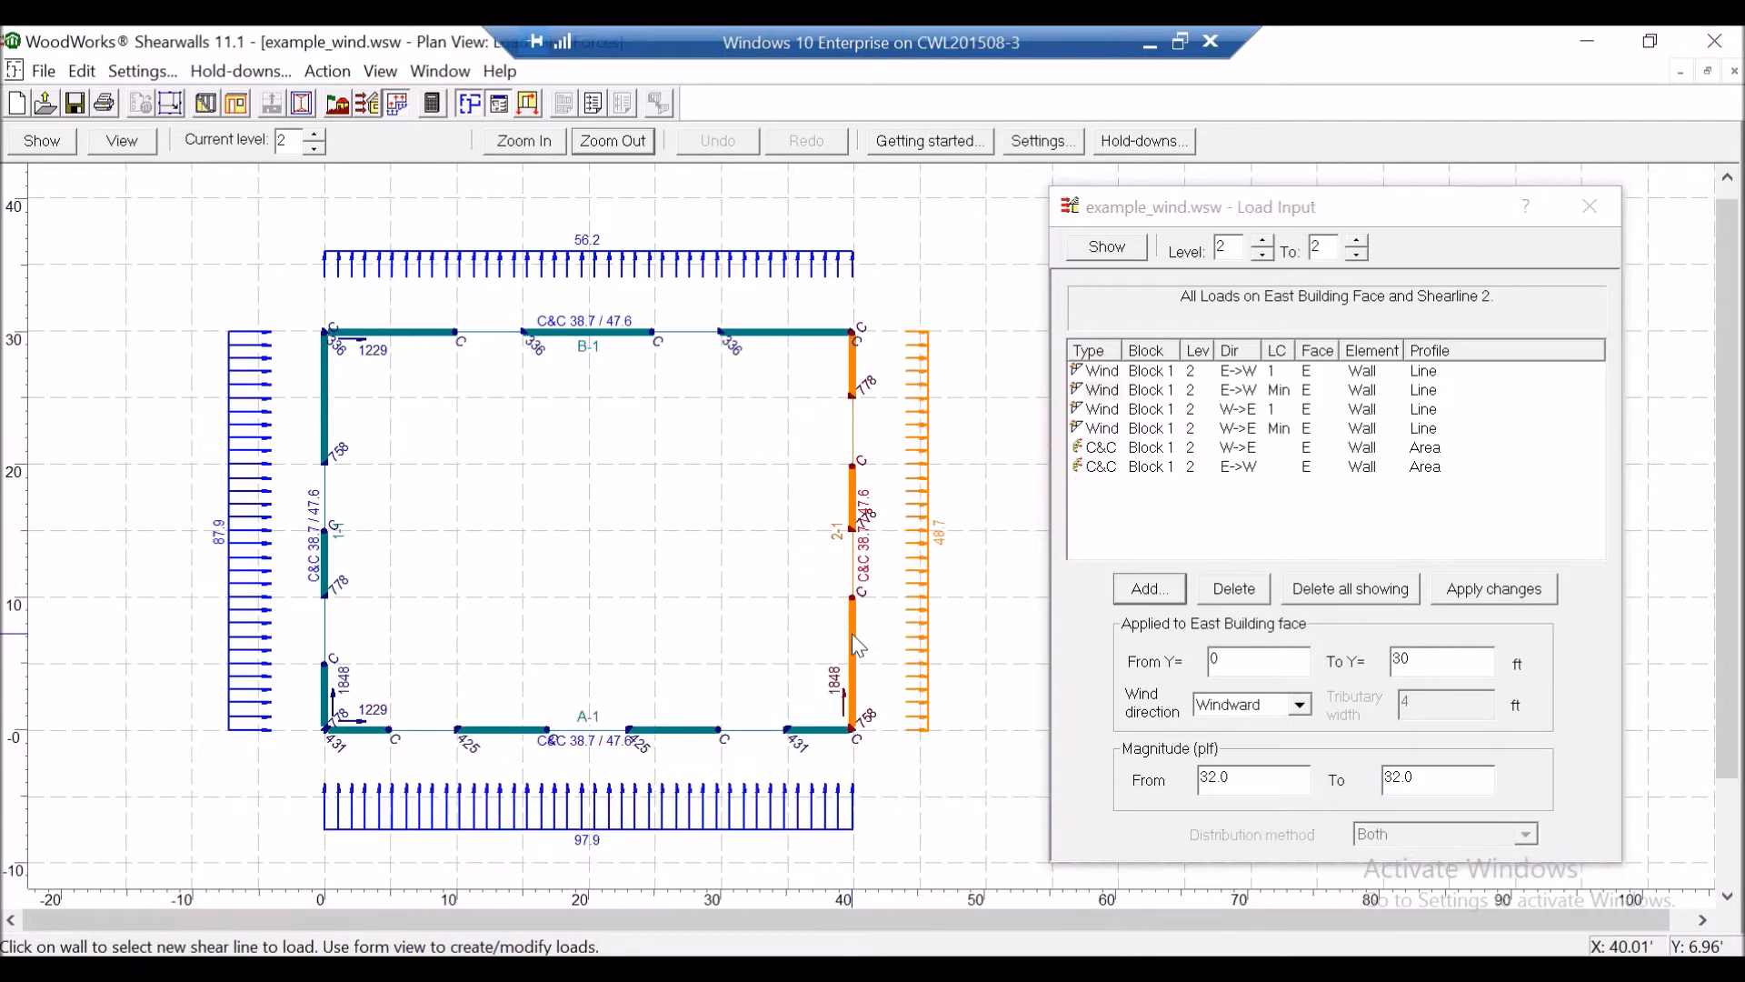
pyautogui.click(1148, 590)
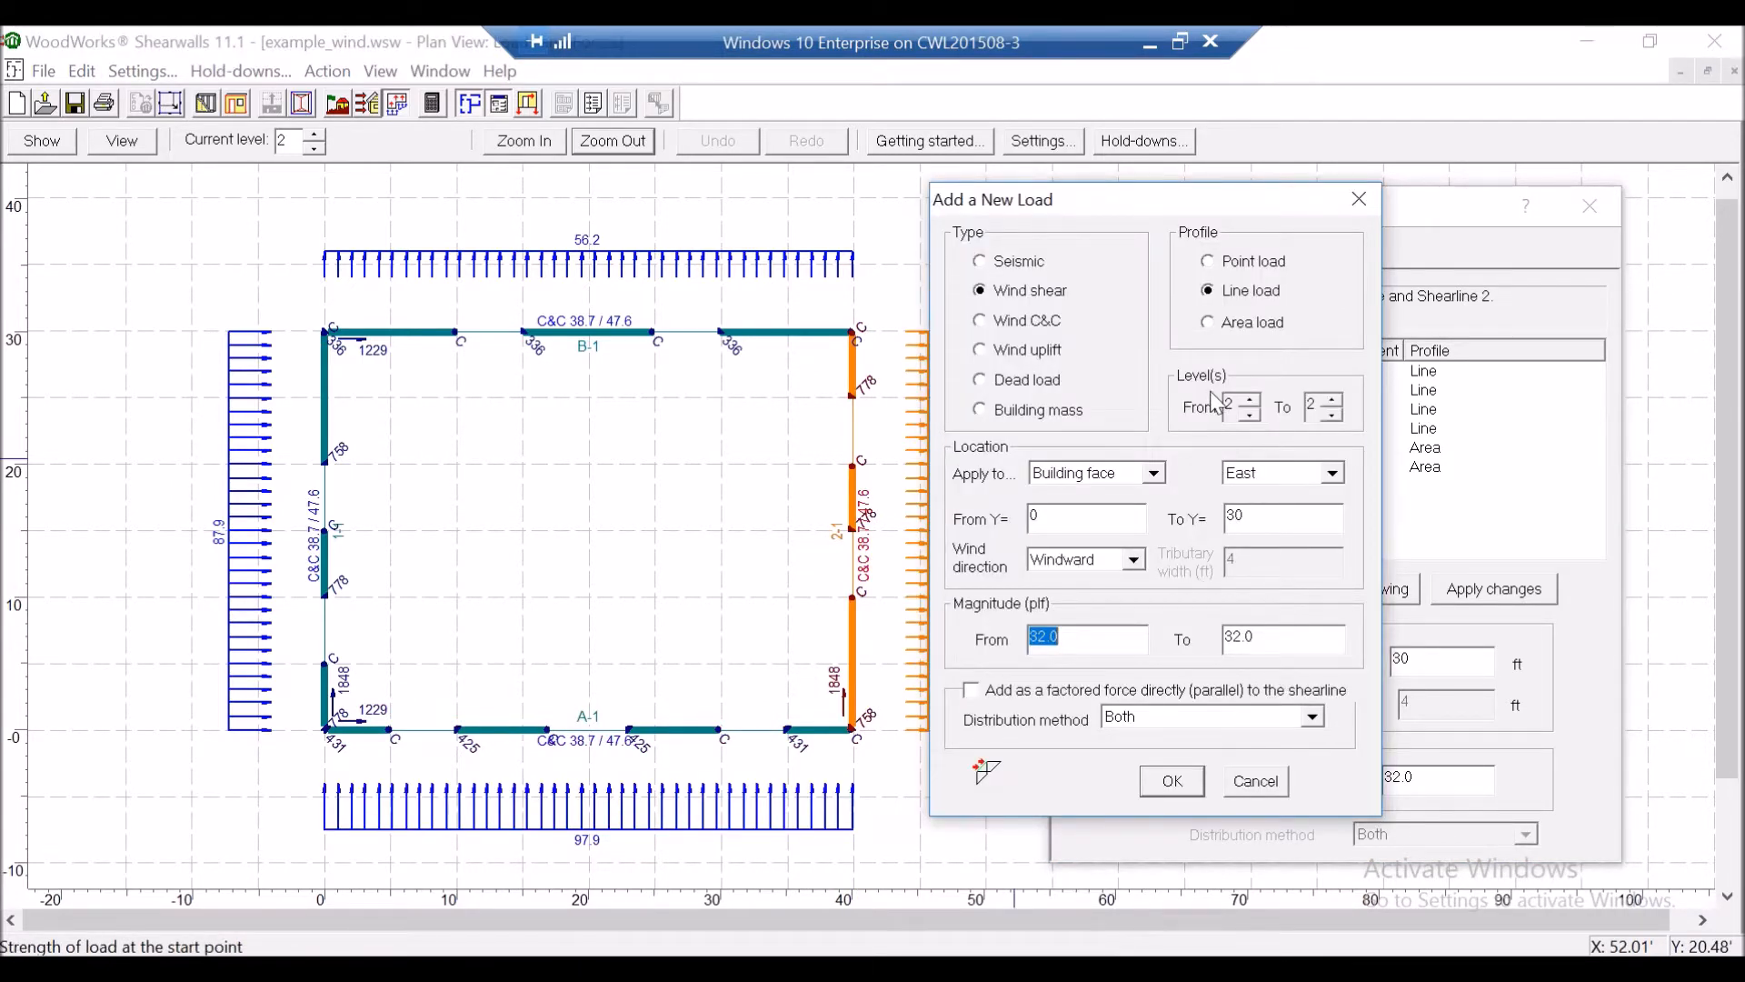
pyautogui.write('10')
pyautogui.click(1134, 559)
pyautogui.click(1073, 619)
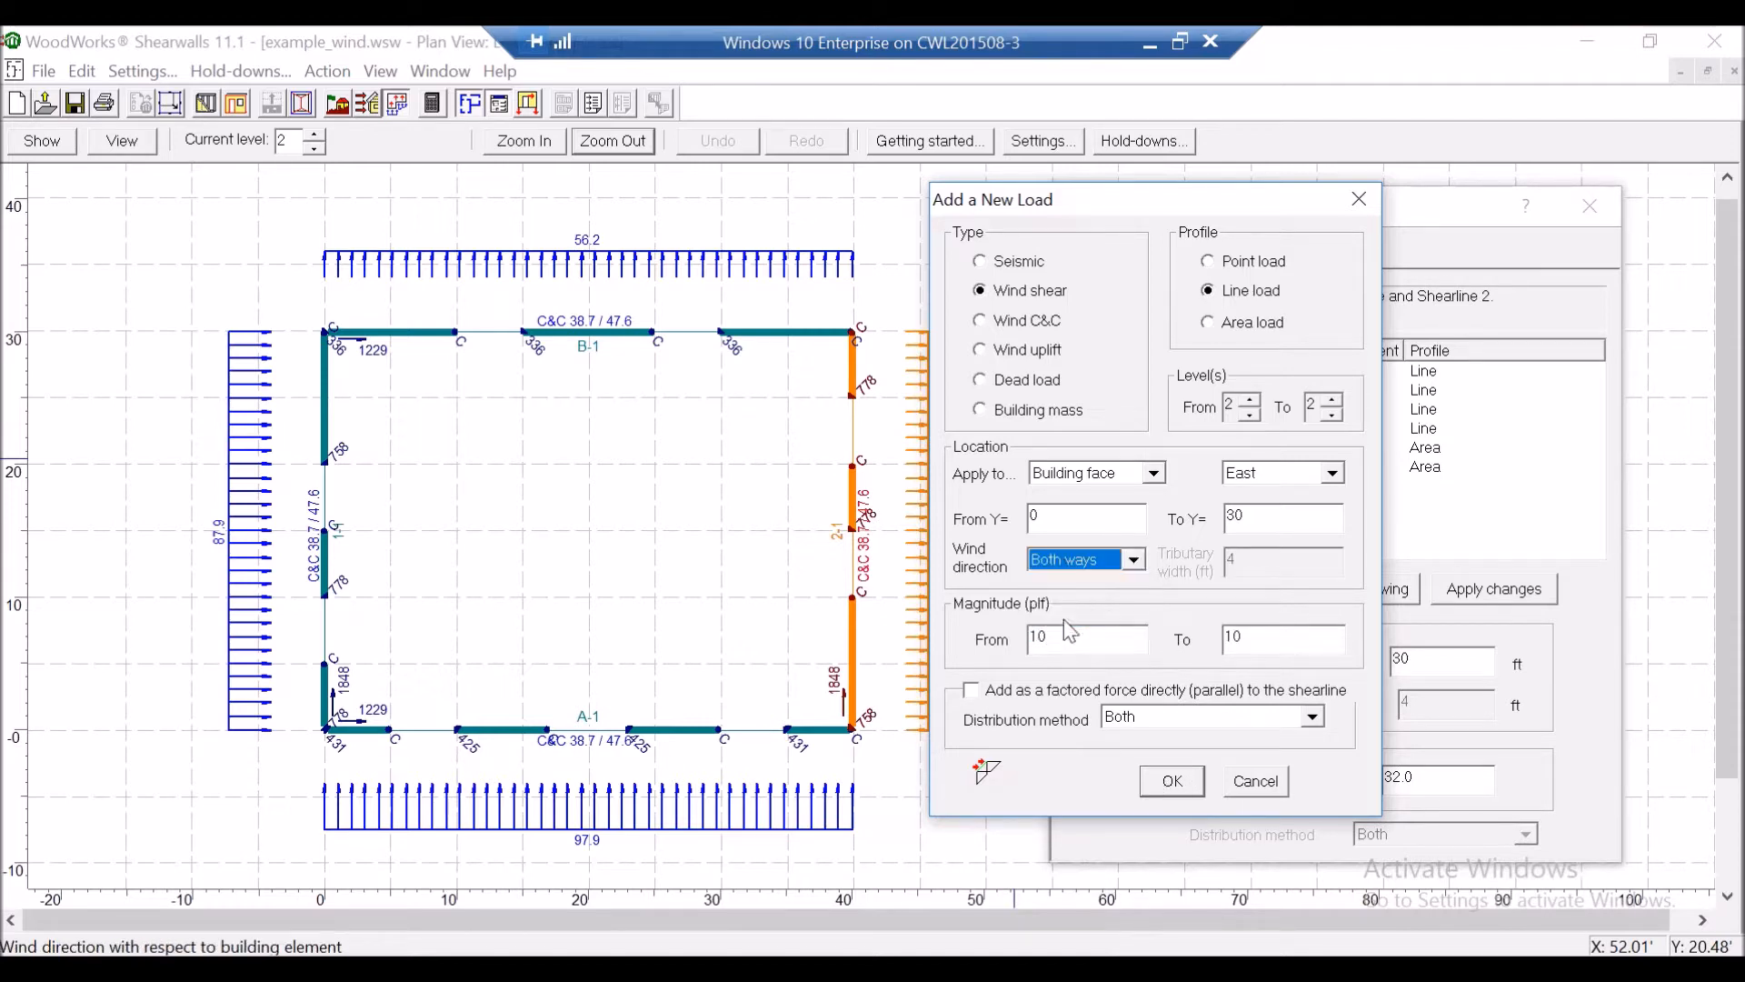
pyautogui.click(1172, 785)
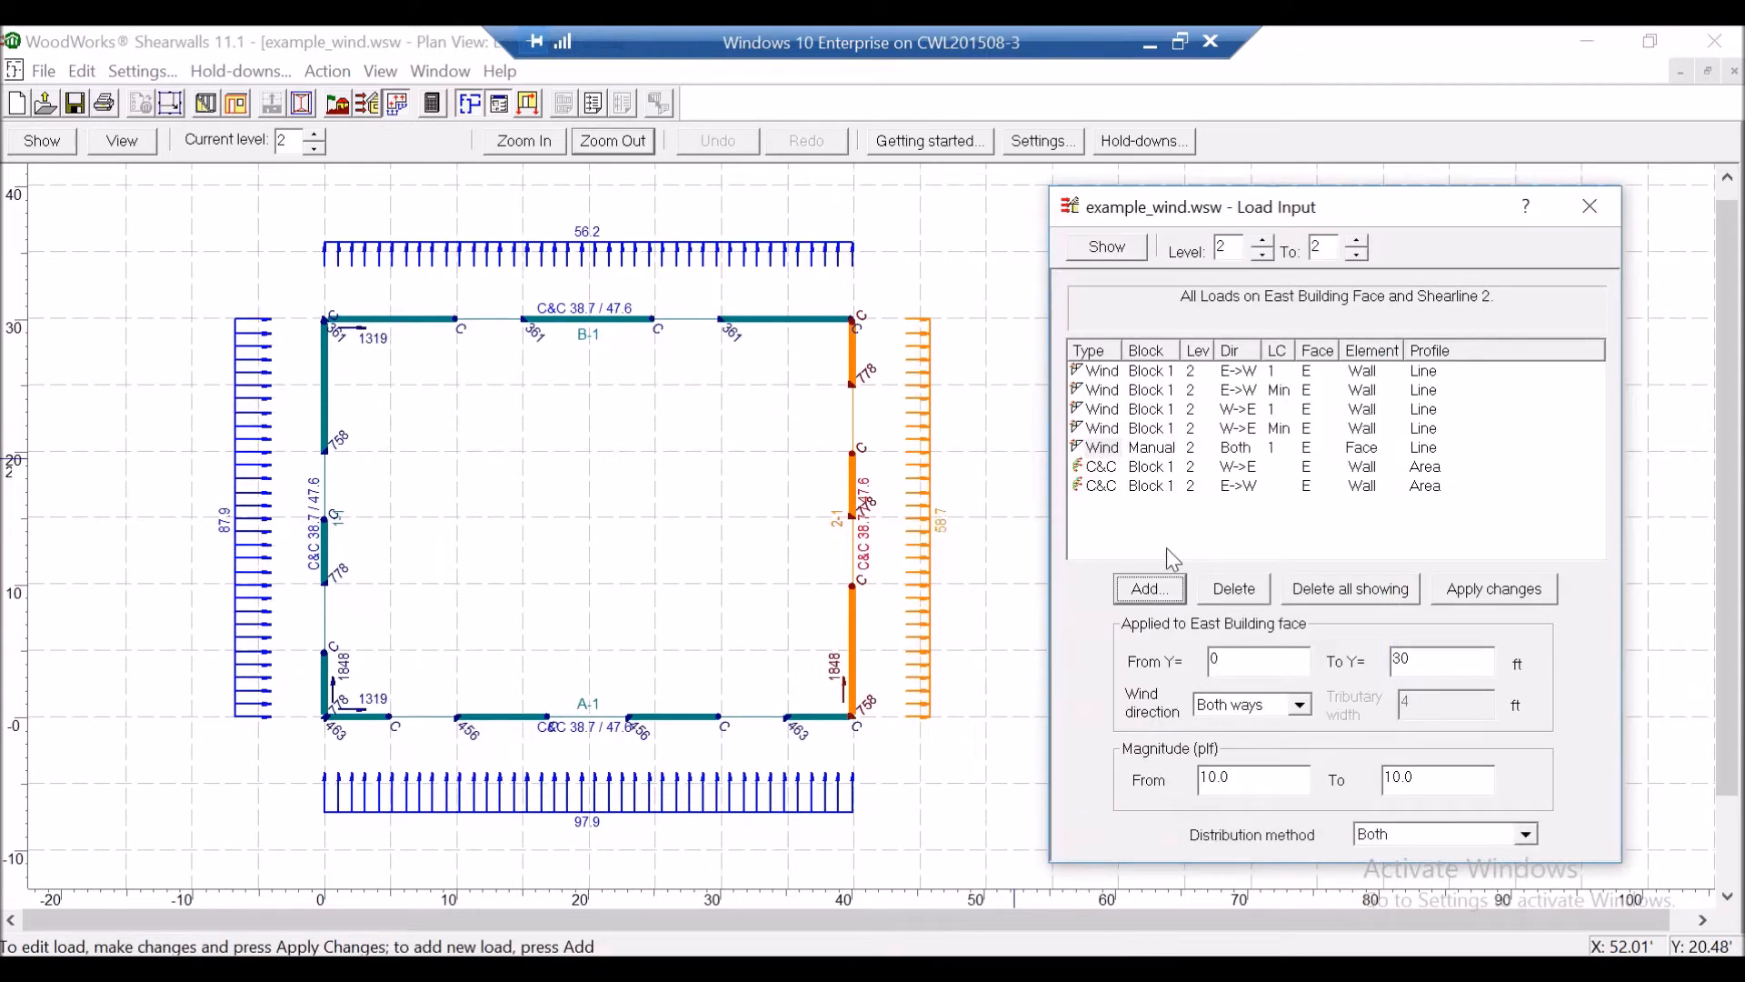
# Add a 10 plf wind shear line load acting both ways to the North building face.
pyautogui.click(764, 323)
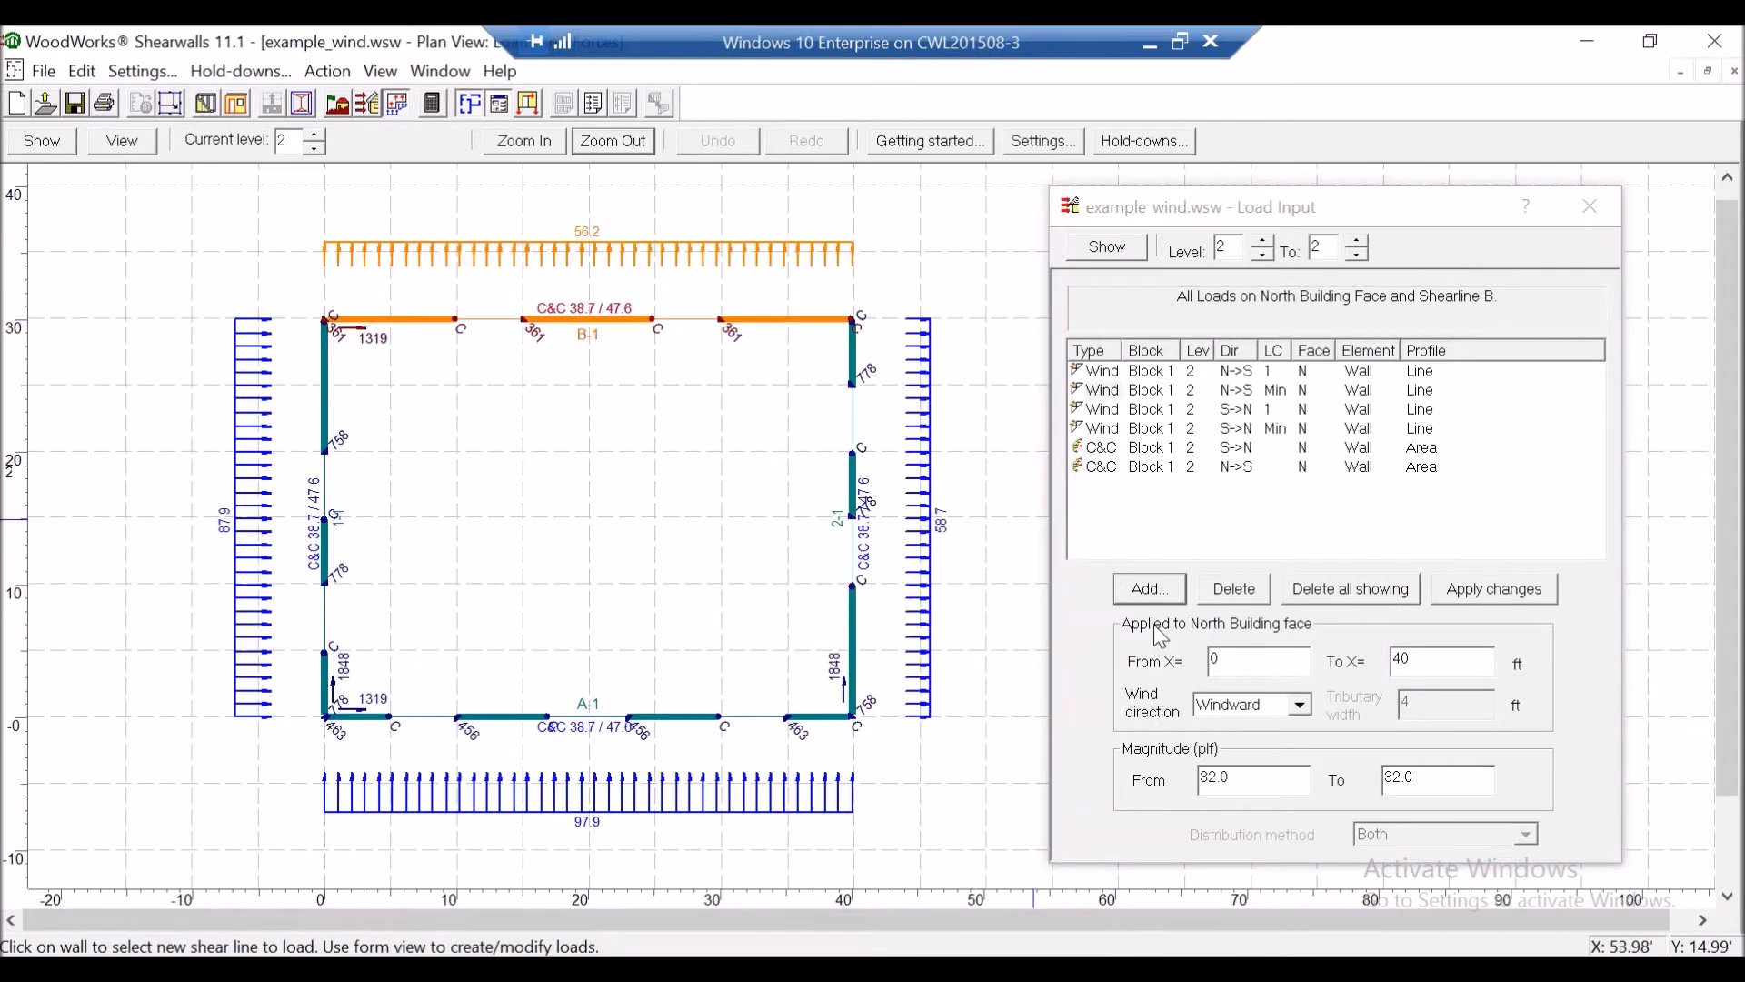
pyautogui.click(1152, 591)
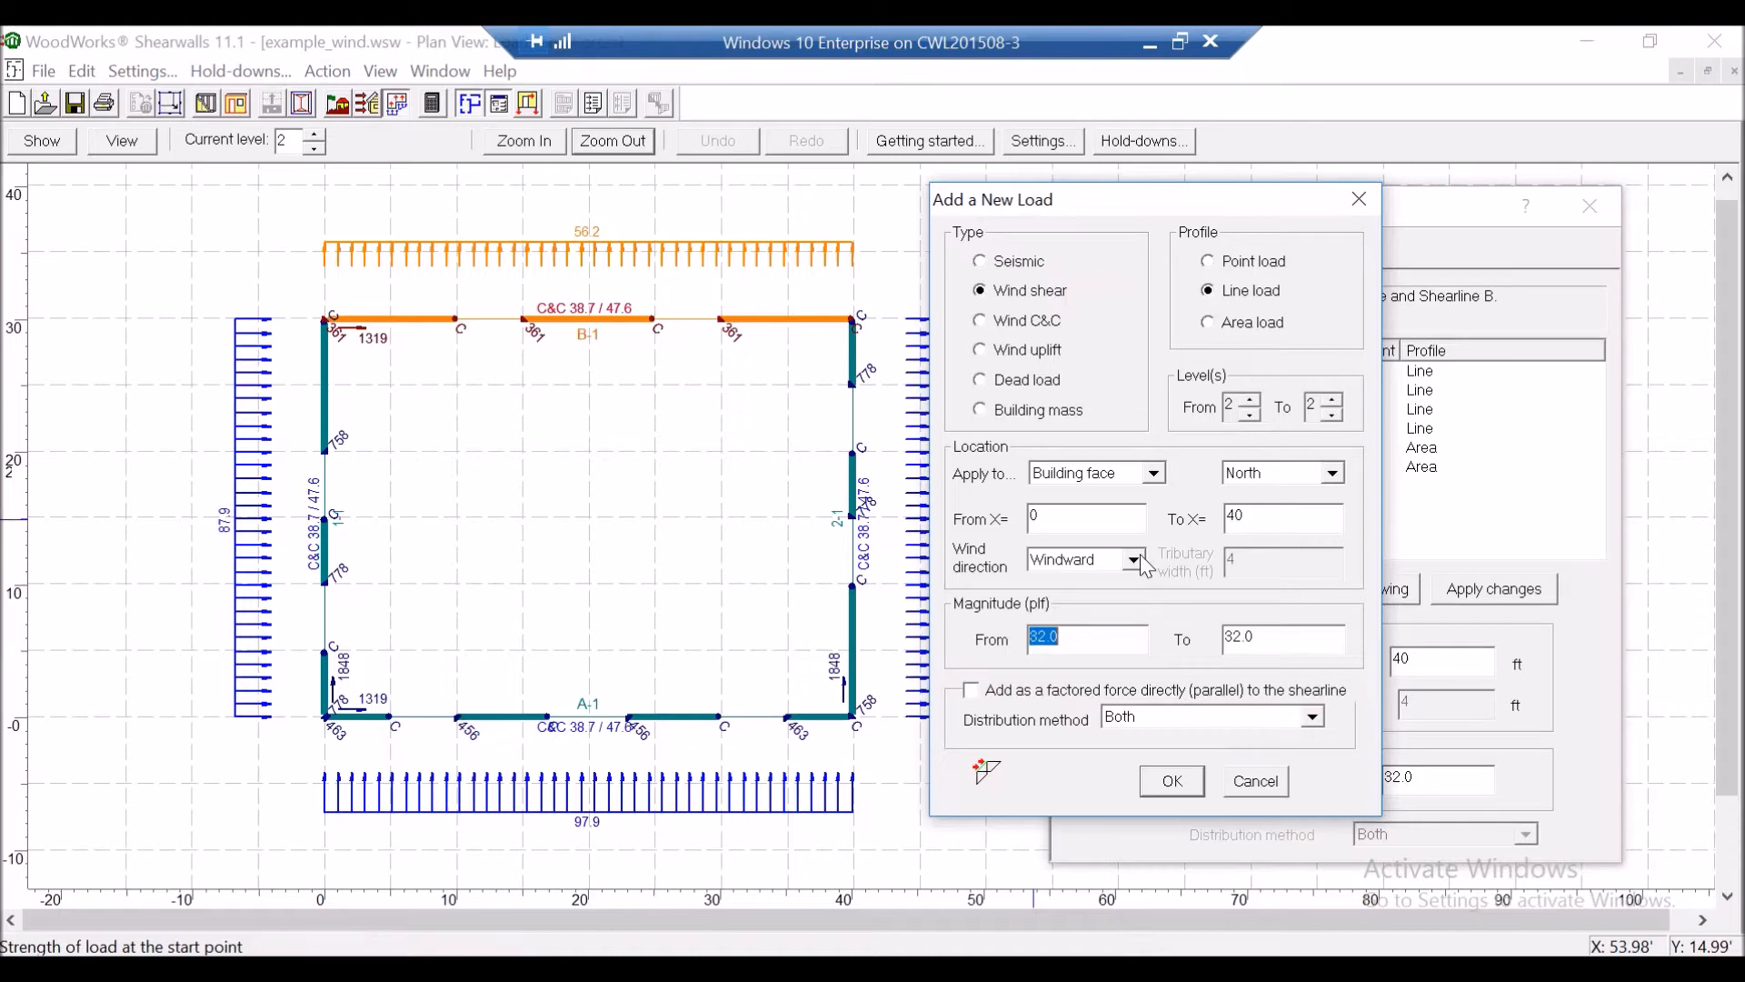
pyautogui.click(1132, 560)
pyautogui.click(1089, 618)
pyautogui.write('10')
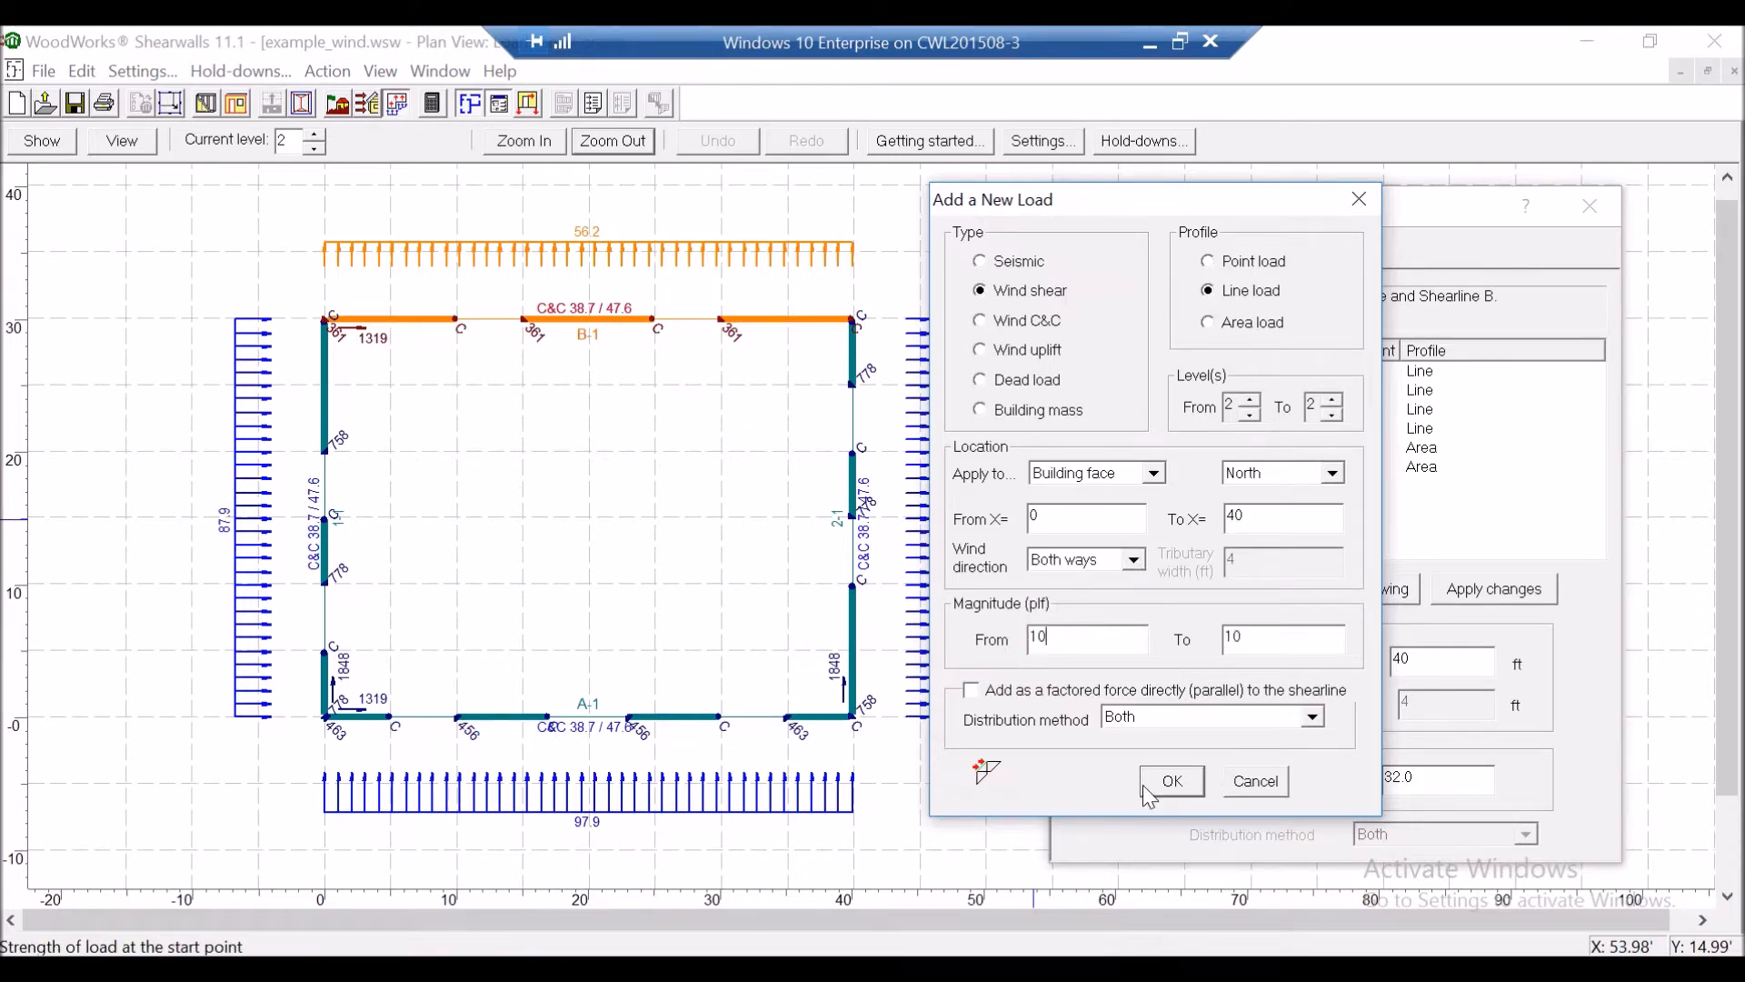
pyautogui.click(1173, 783)
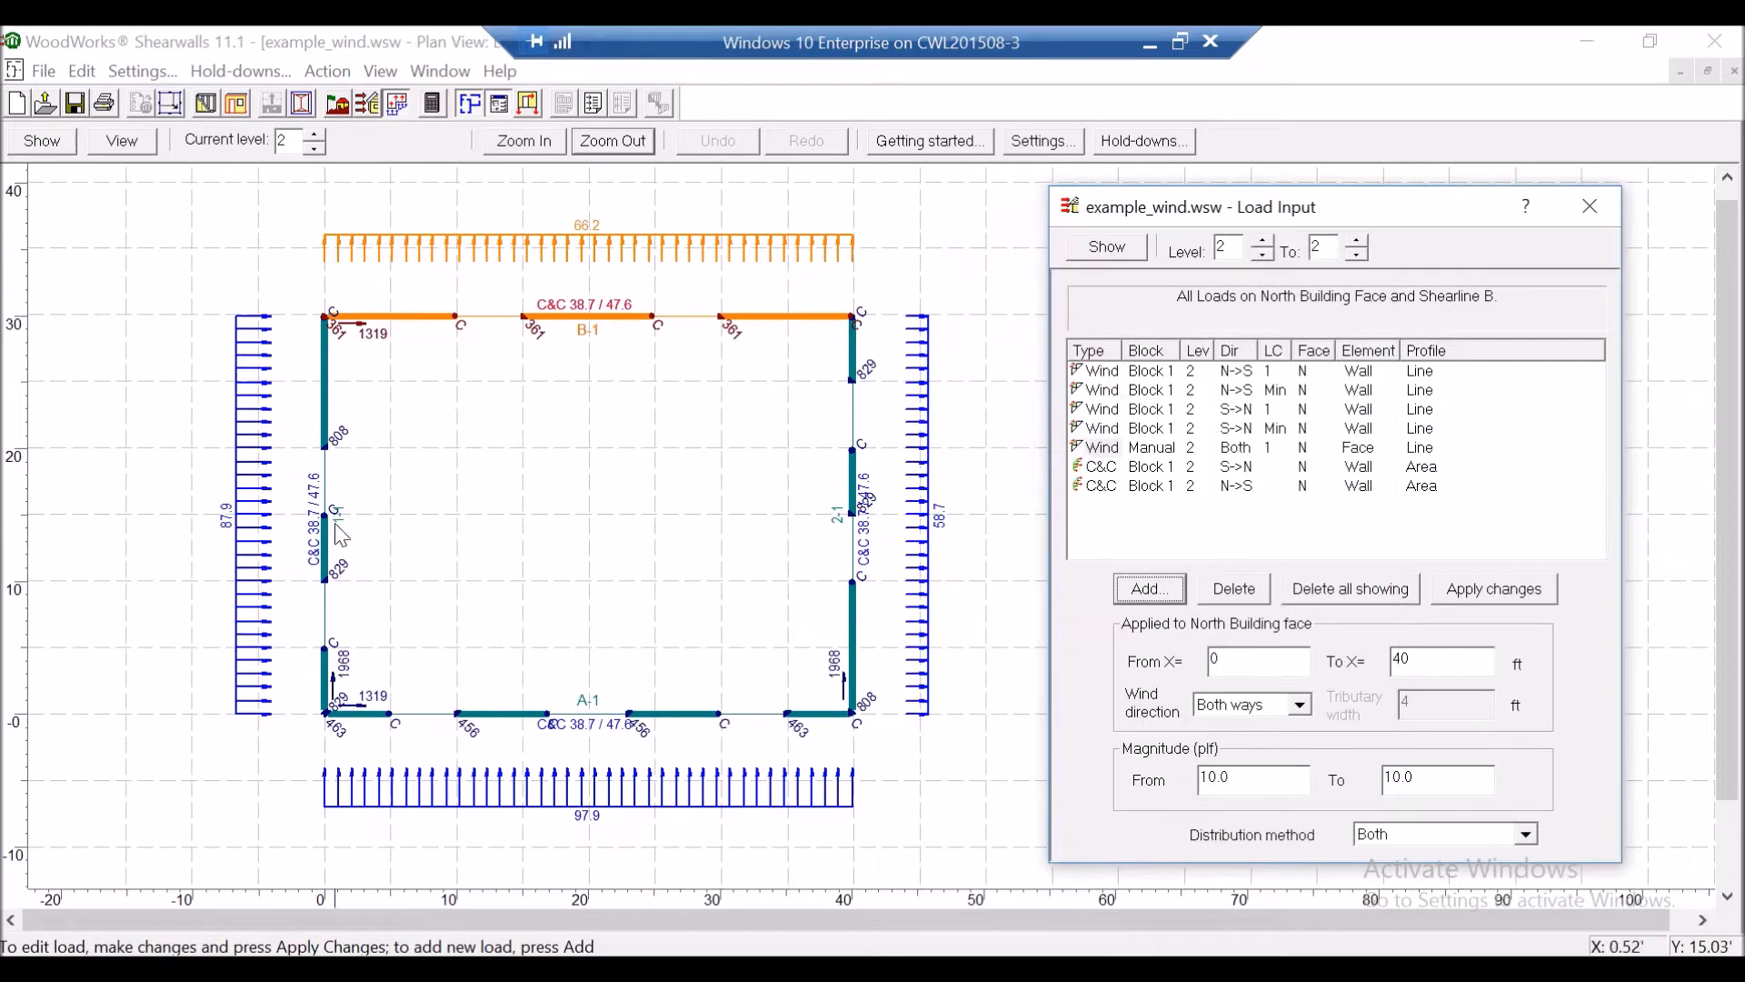
# Add a 10 plf wind shear line load acting both ways to the West building face.
pyautogui.click(332, 539)
pyautogui.click(1151, 589)
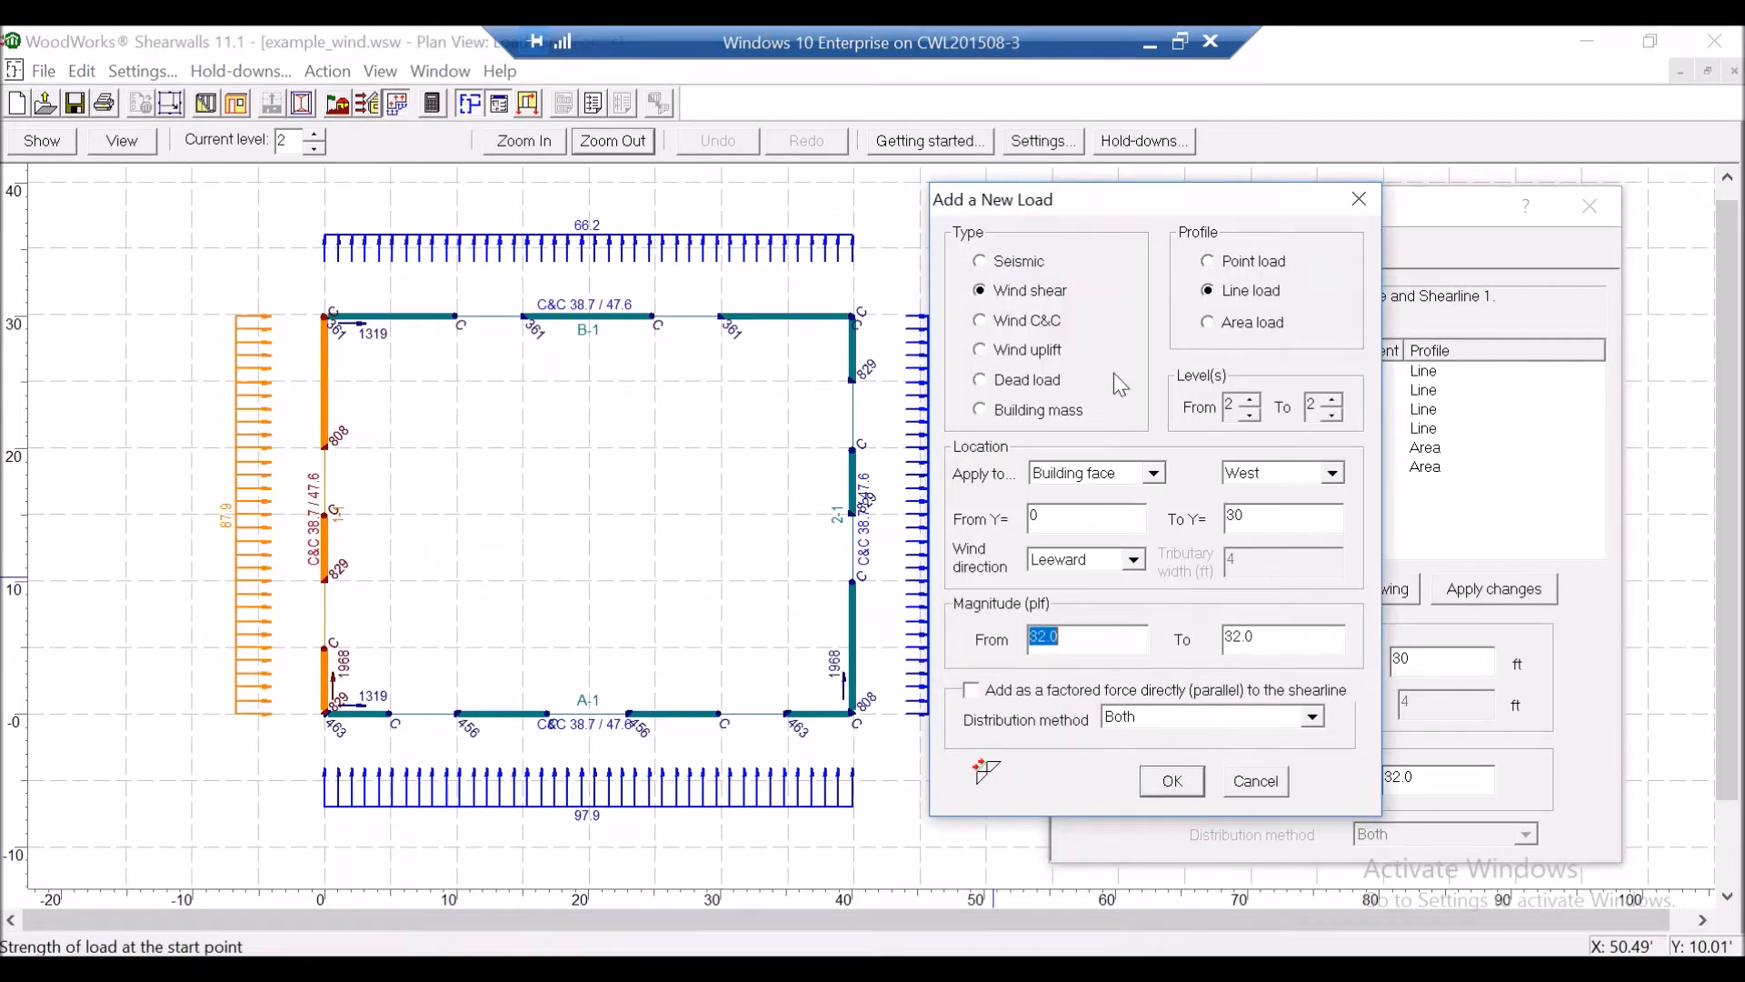
pyautogui.click(1152, 472)
pyautogui.click(1186, 481)
pyautogui.click(1134, 561)
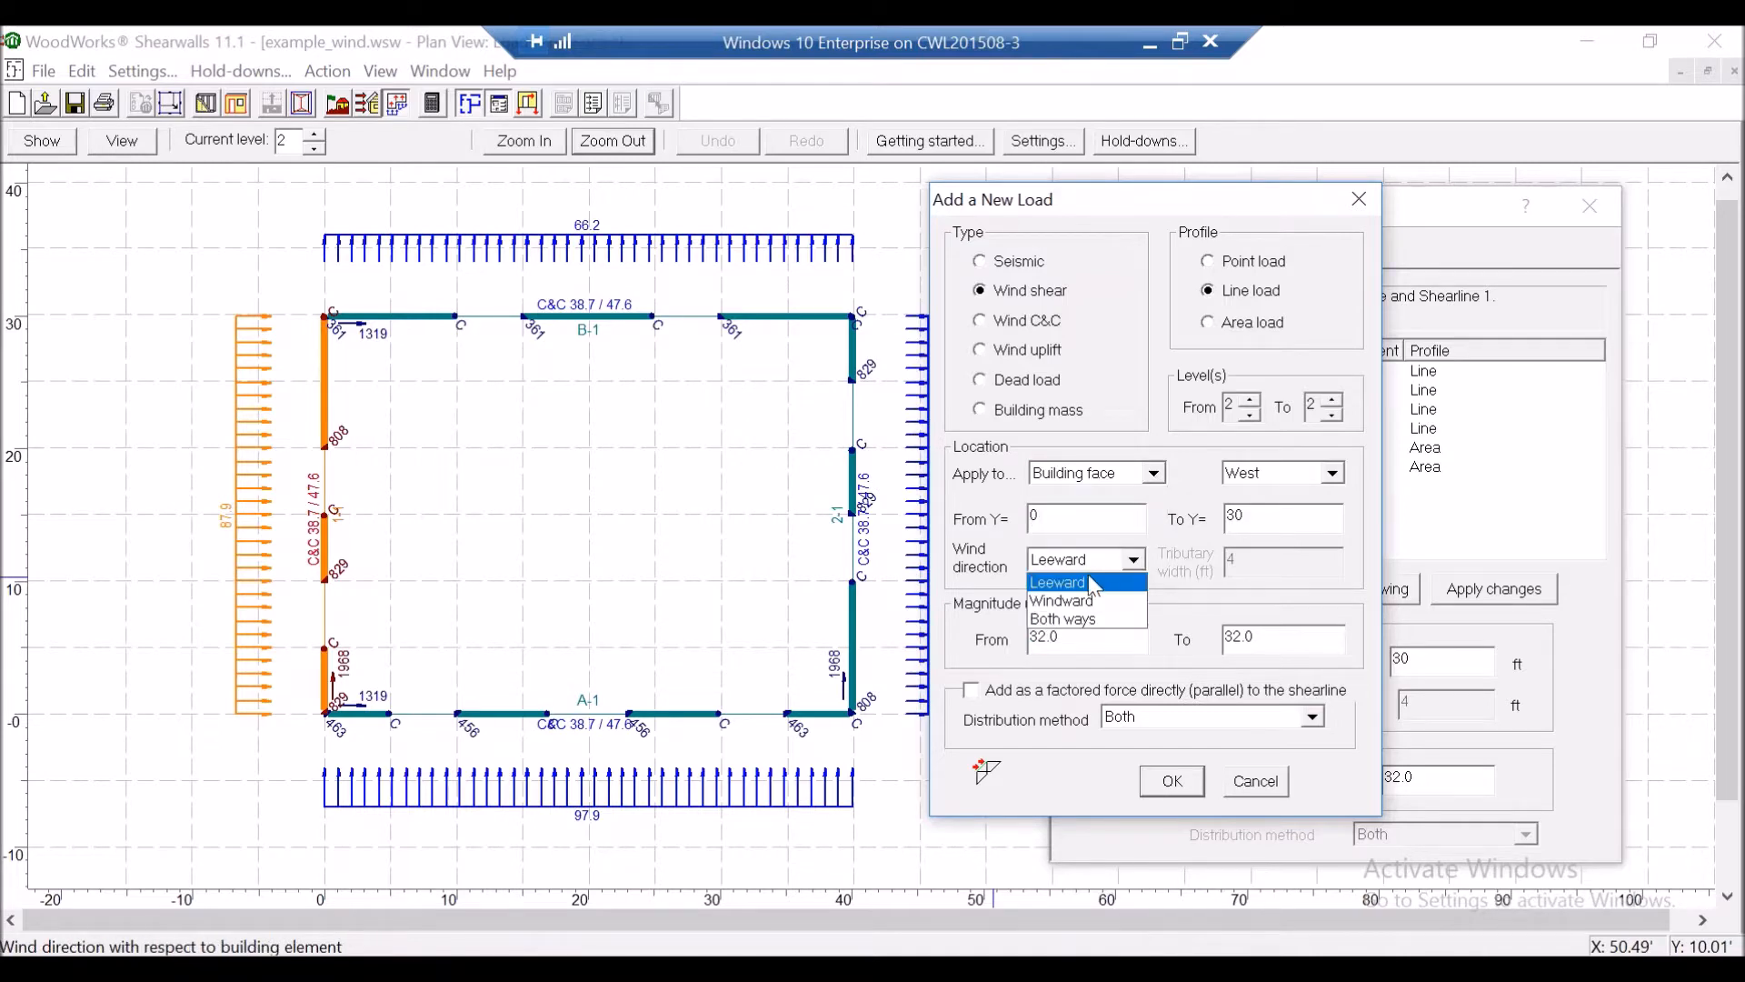
pyautogui.click(1091, 616)
pyautogui.press('Tab')
pyautogui.write('10')
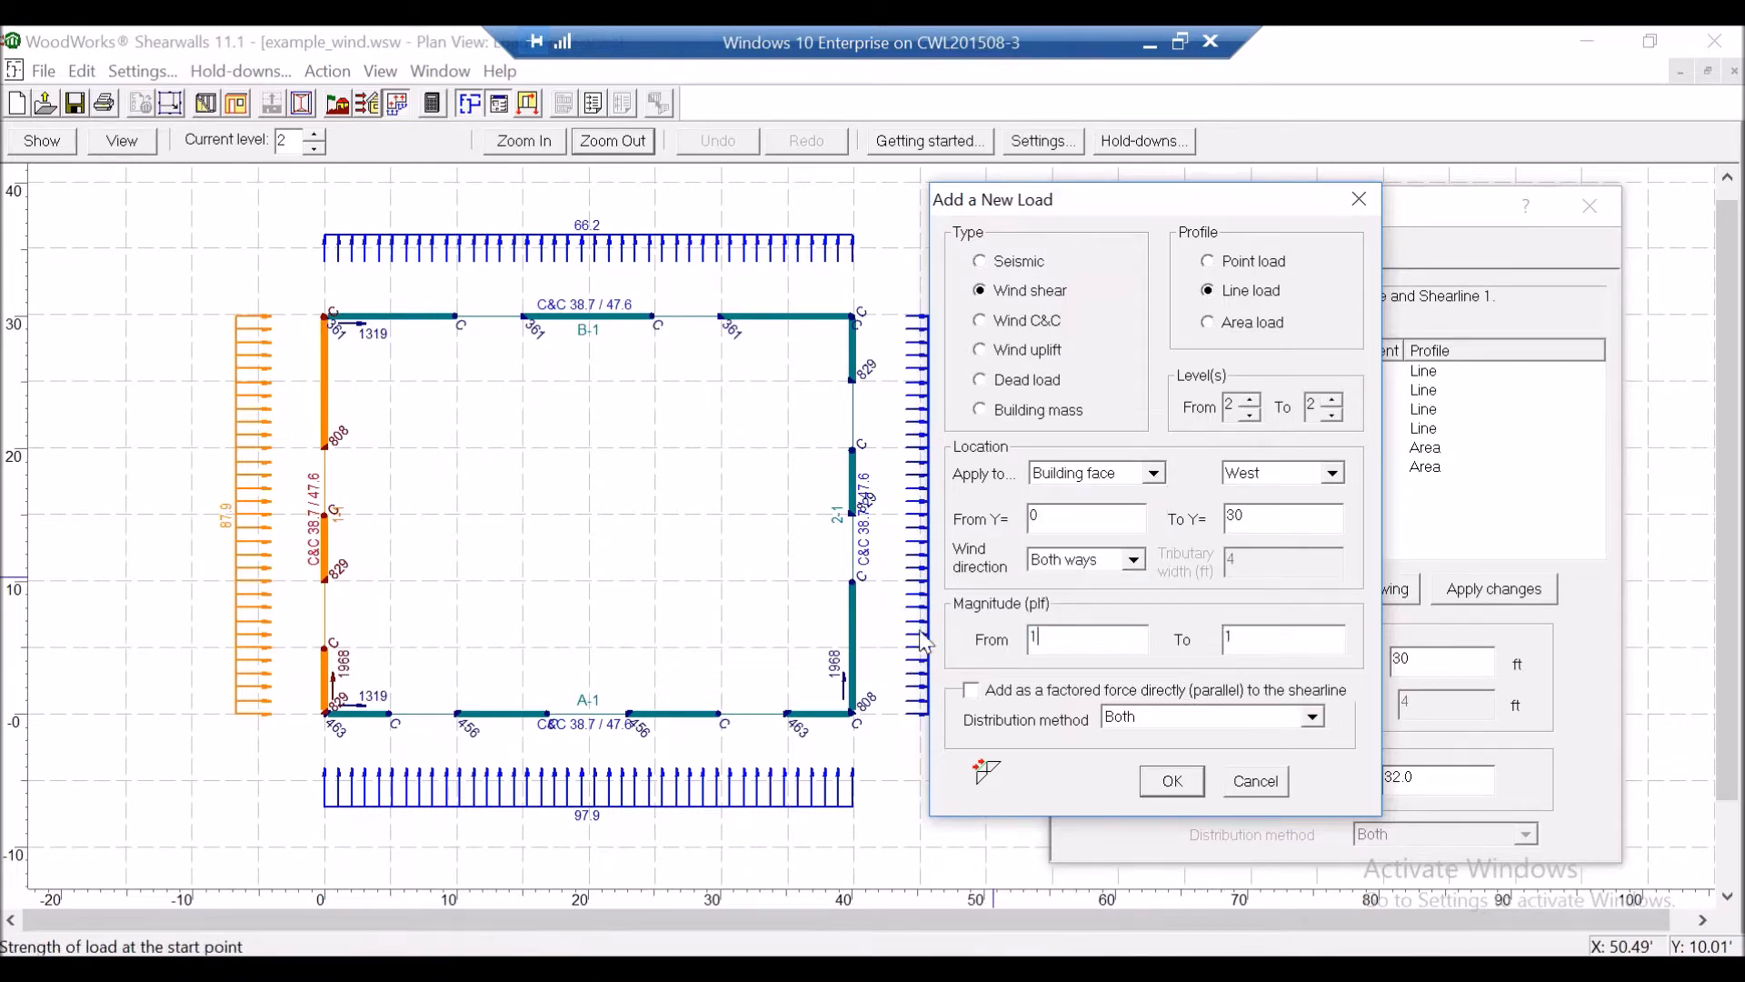
pyautogui.click(1173, 783)
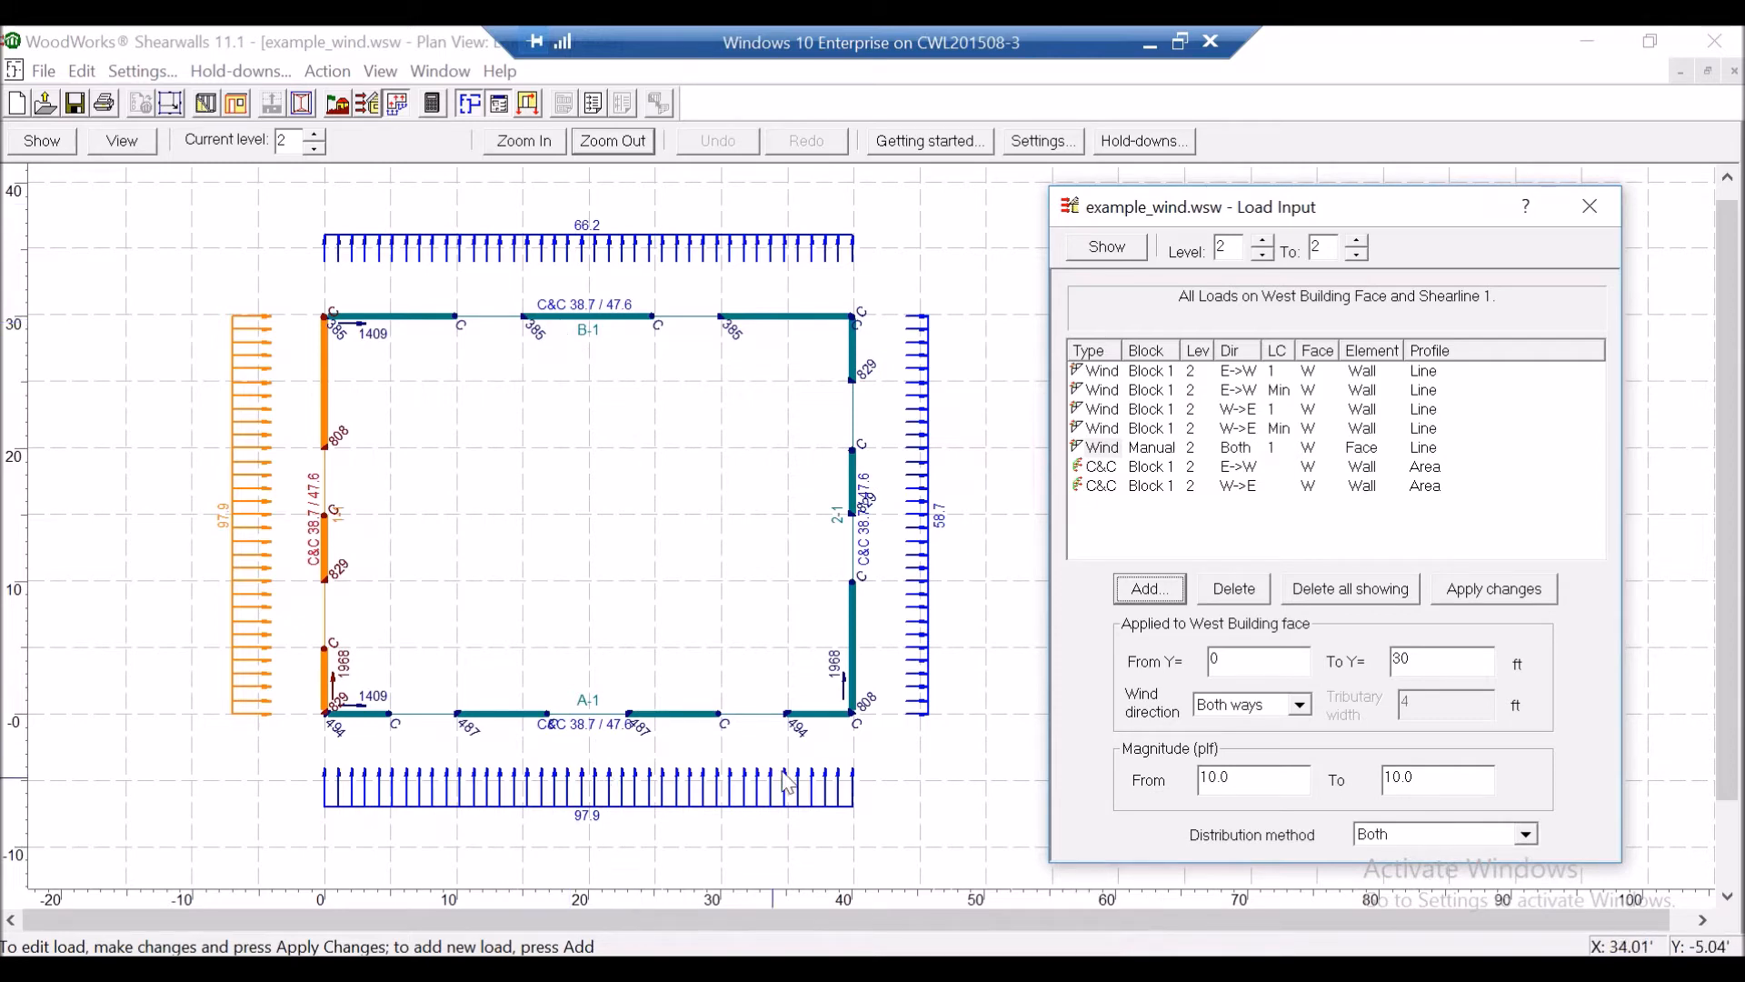
# Add a 10 plf wind uplift line load acting both ways on wall line A, from X = 0 to 40 ft.
pyautogui.click(982, 570)
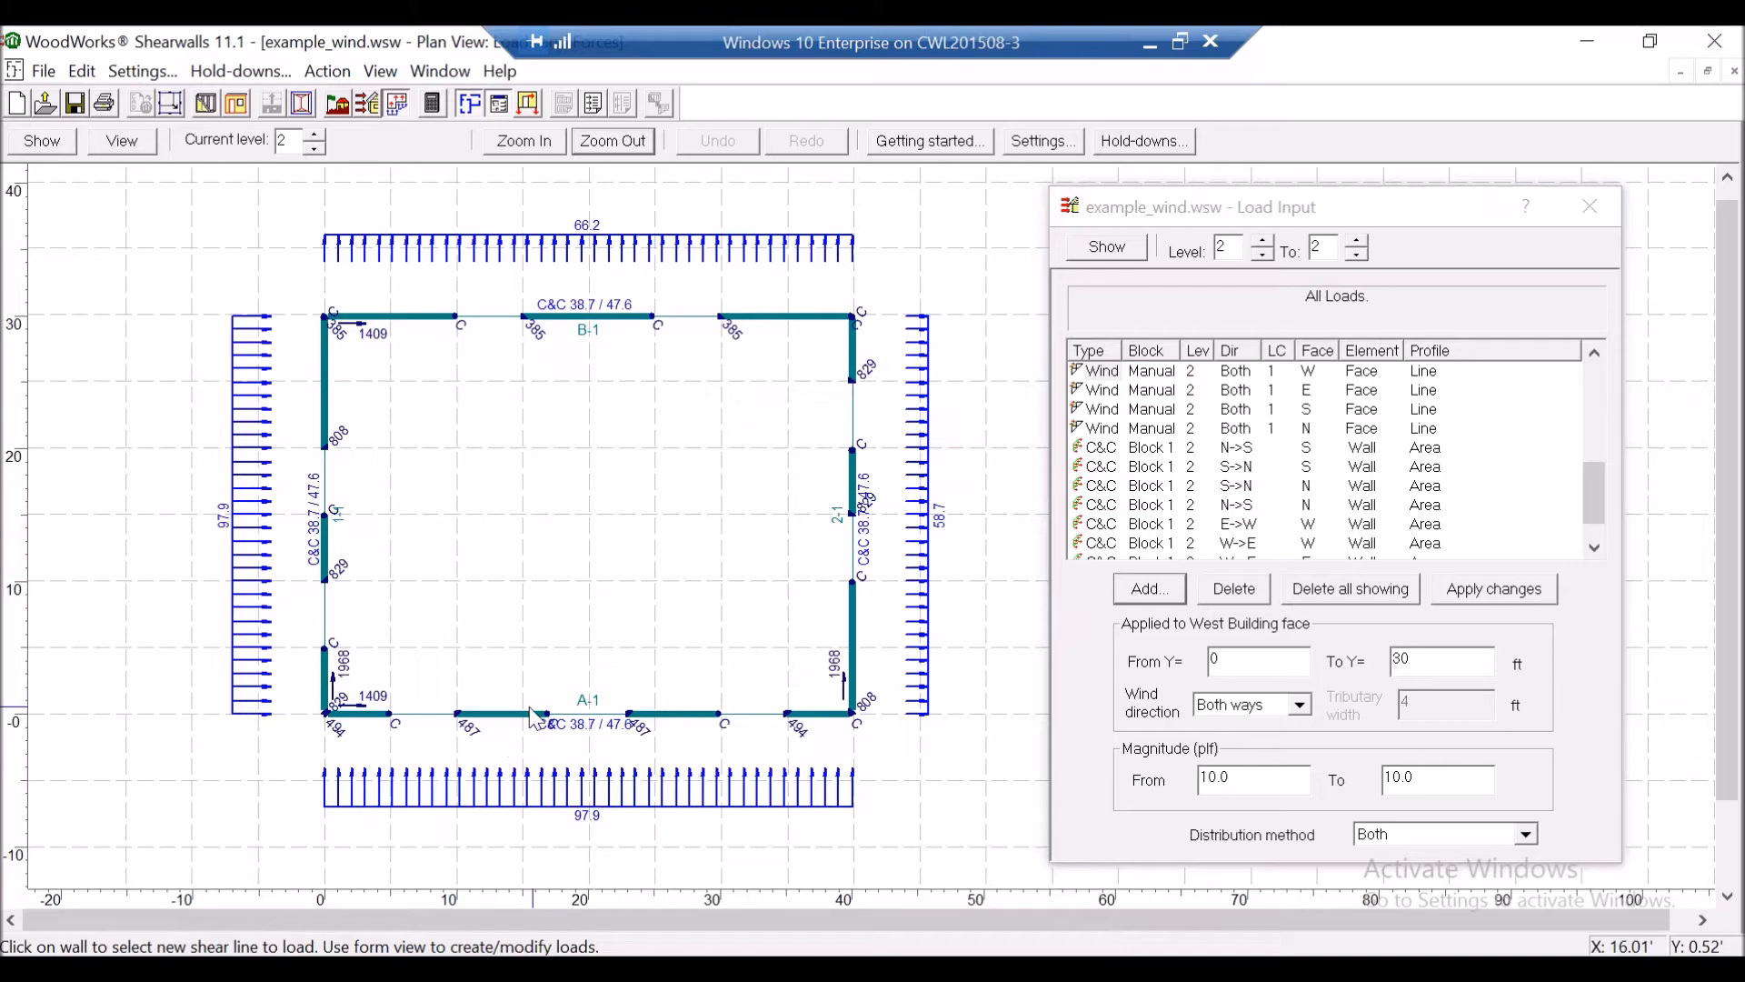
pyautogui.click(1156, 595)
pyautogui.click(1157, 593)
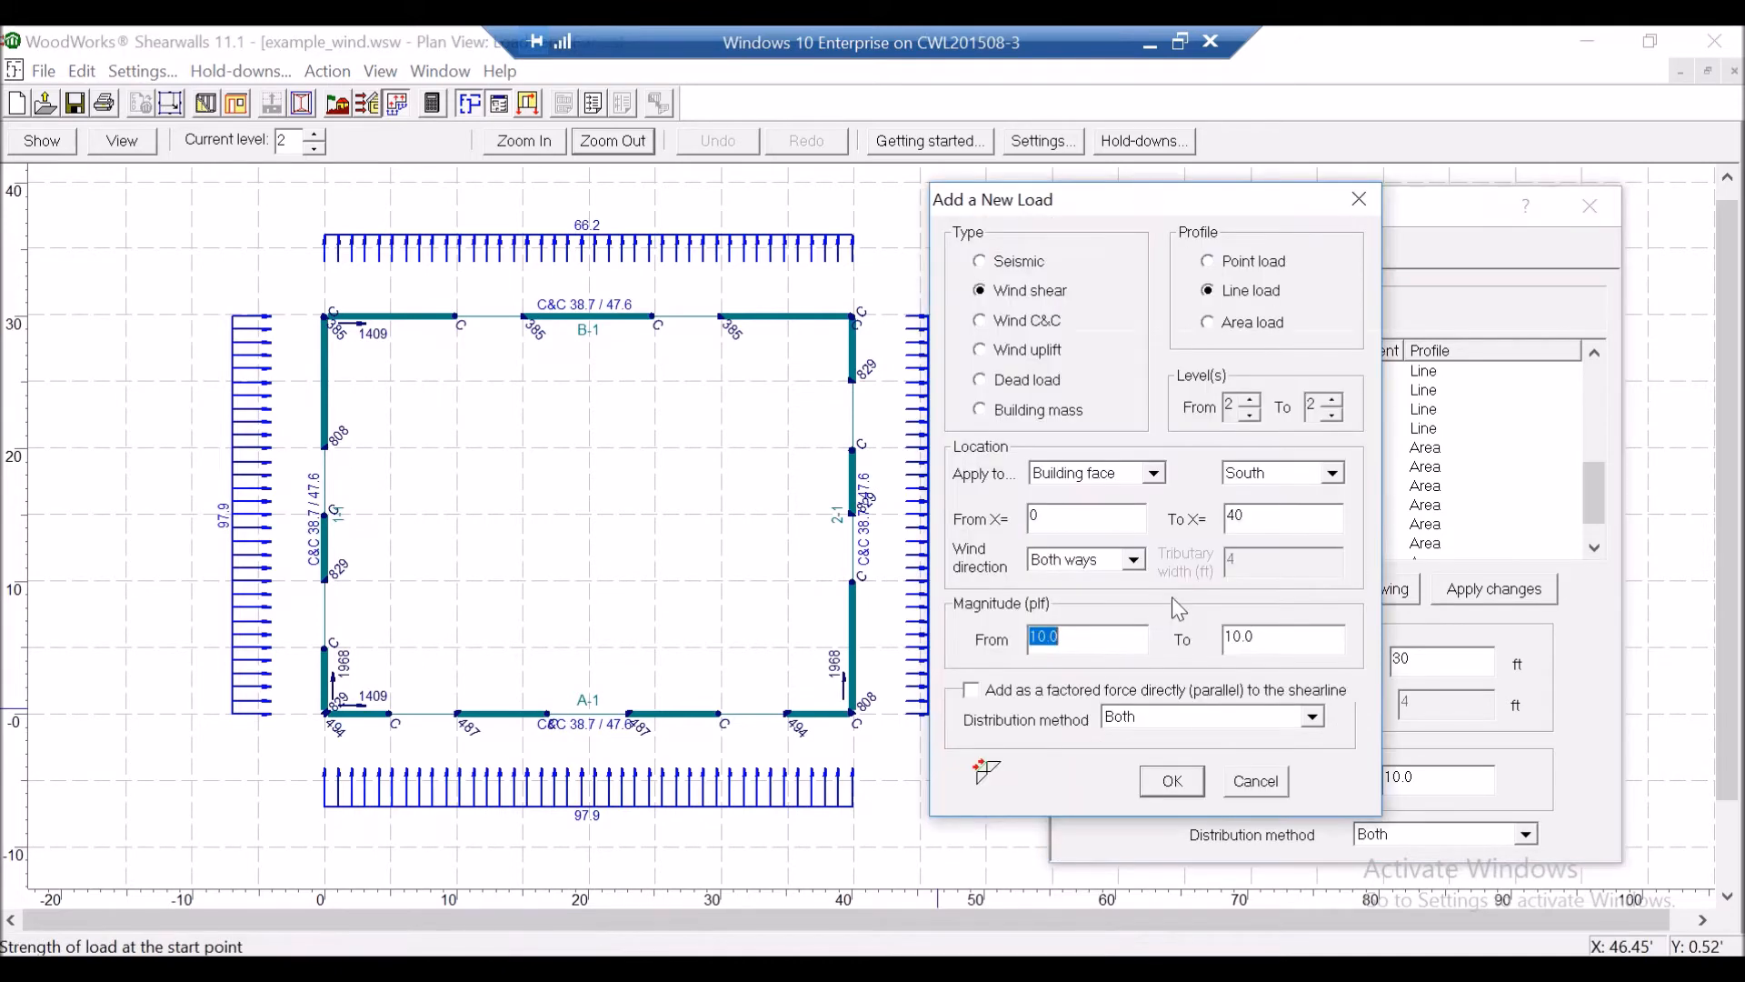
pyautogui.click(980, 353)
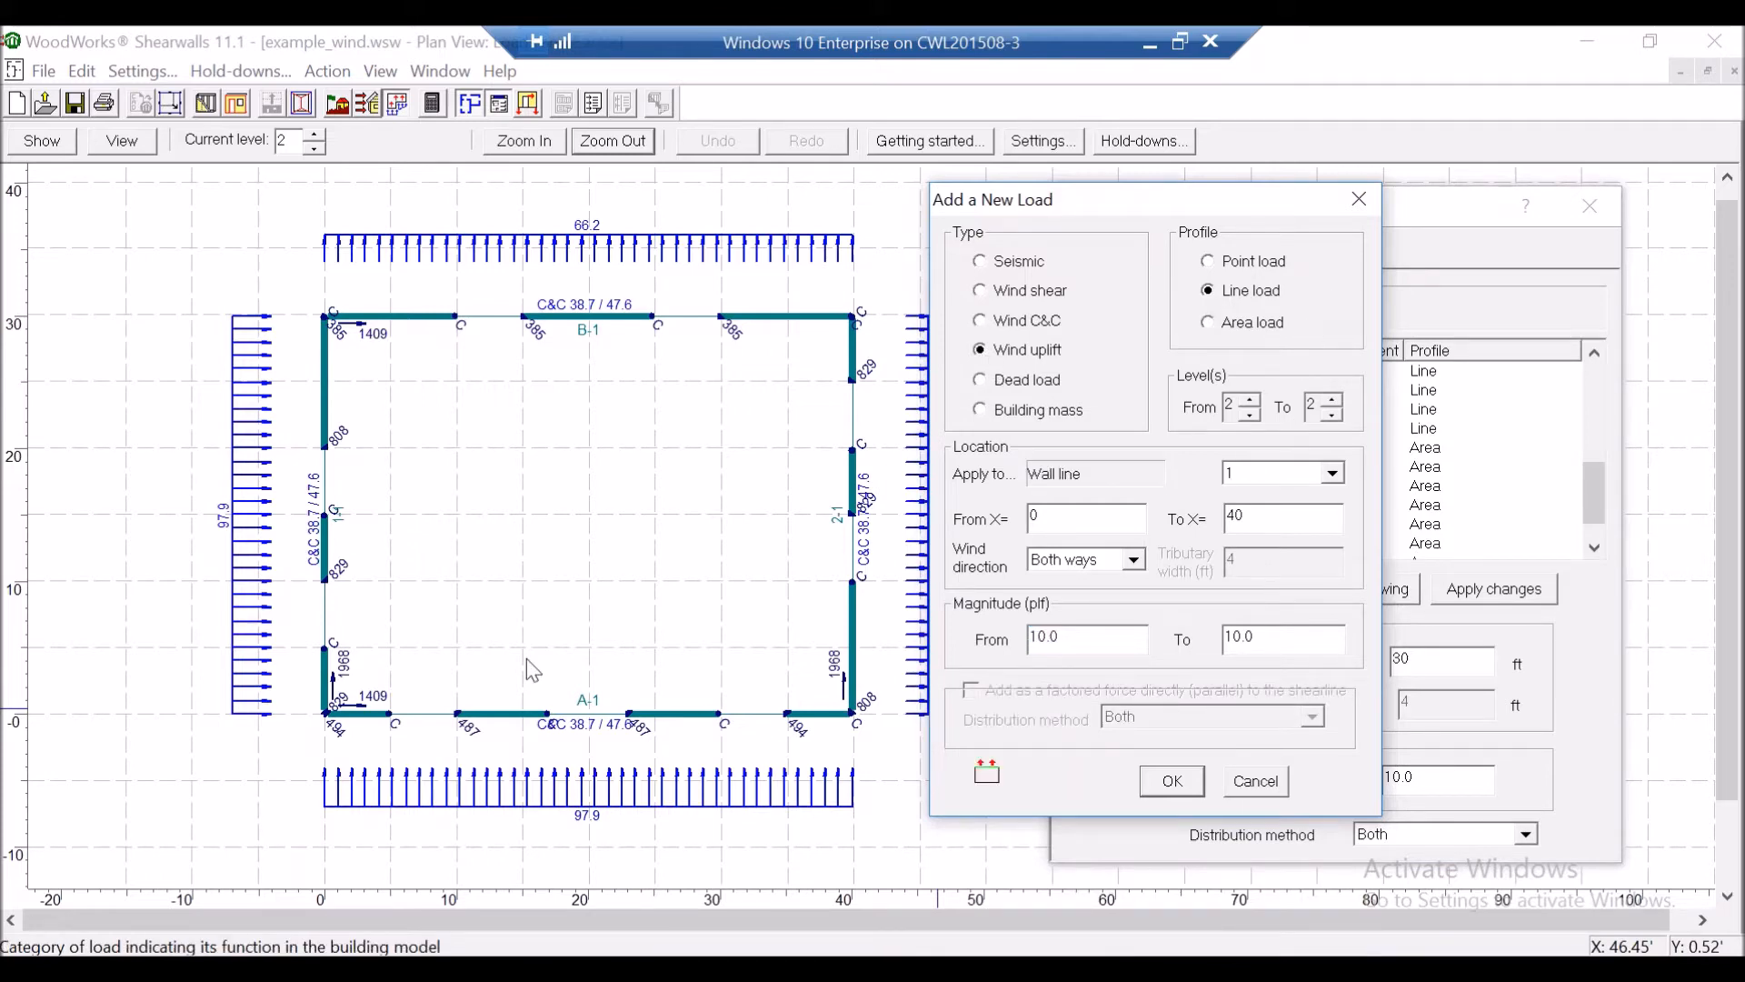
pyautogui.click(1241, 496)
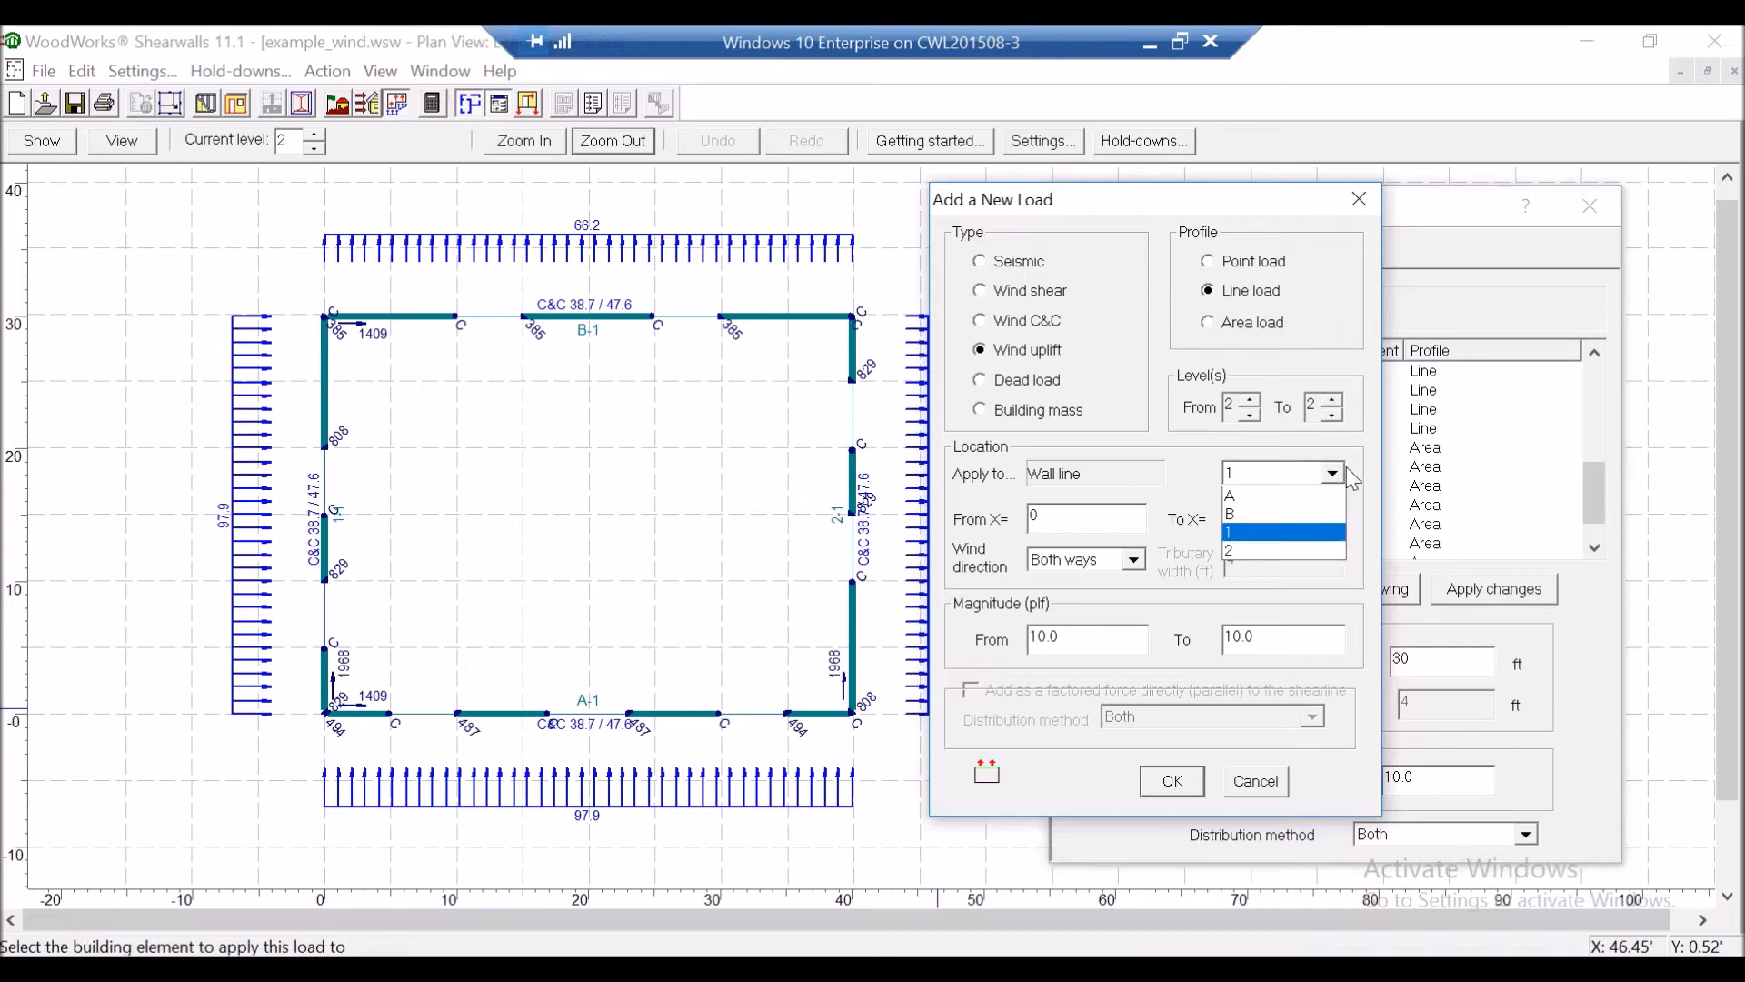
pyautogui.click(1261, 515)
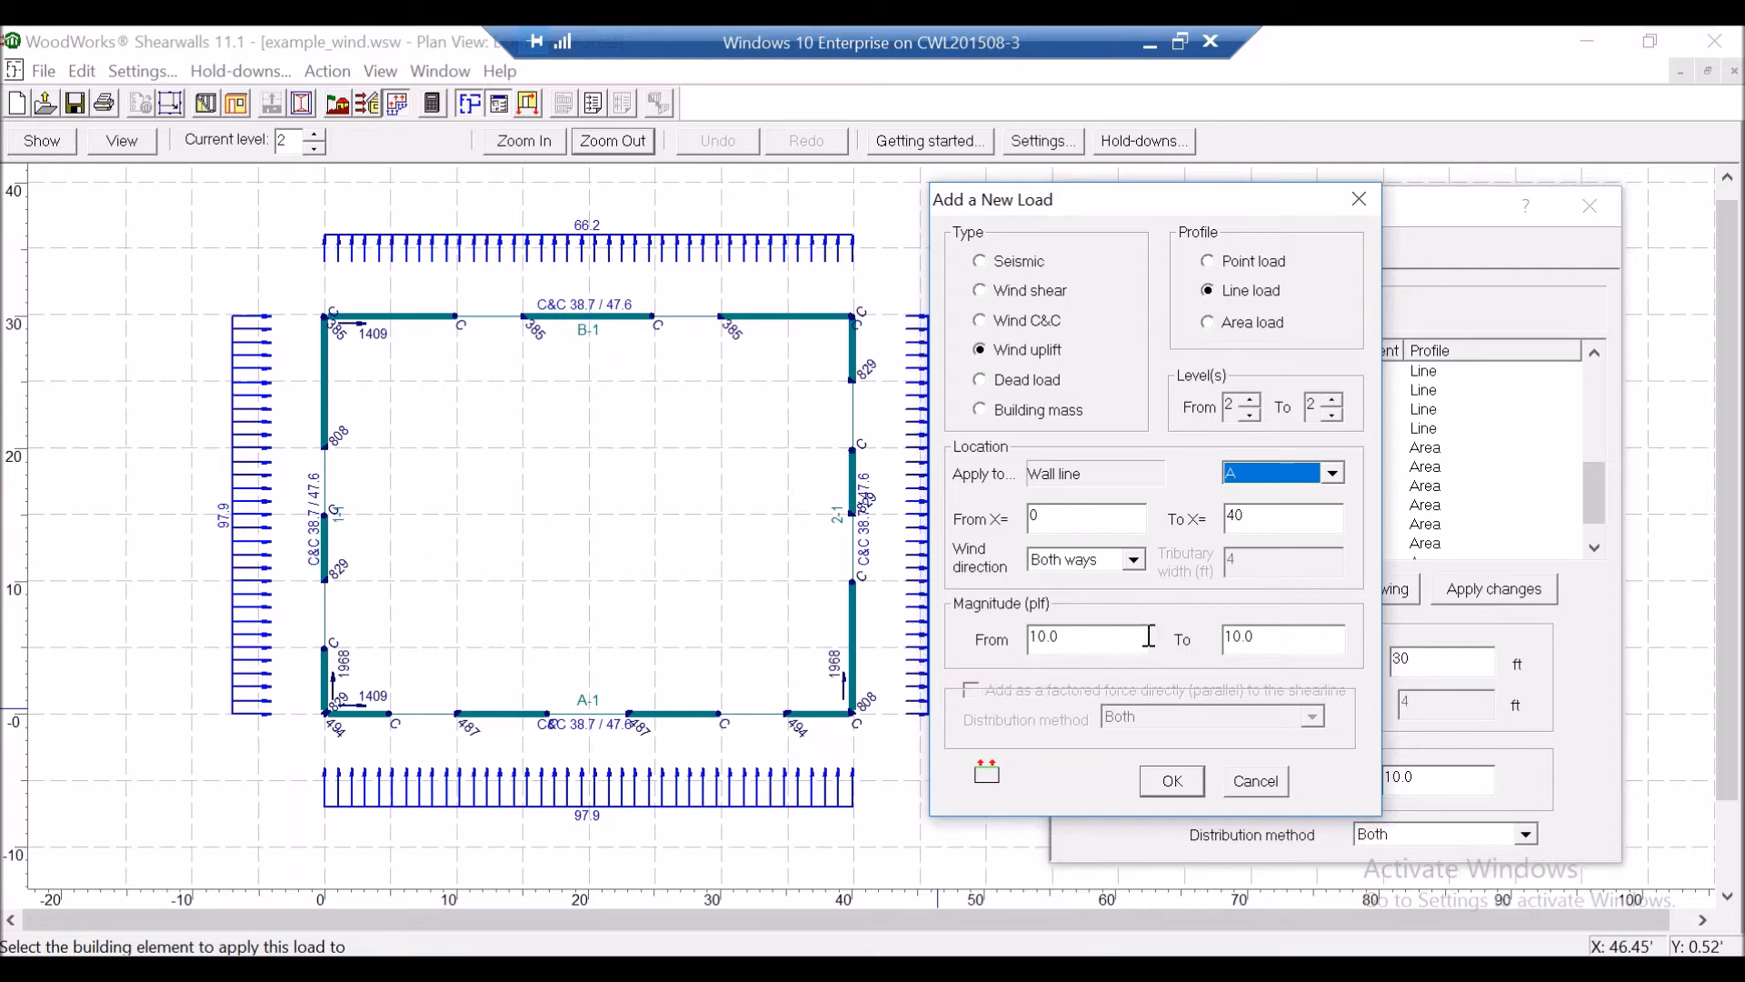
pyautogui.click(1172, 781)
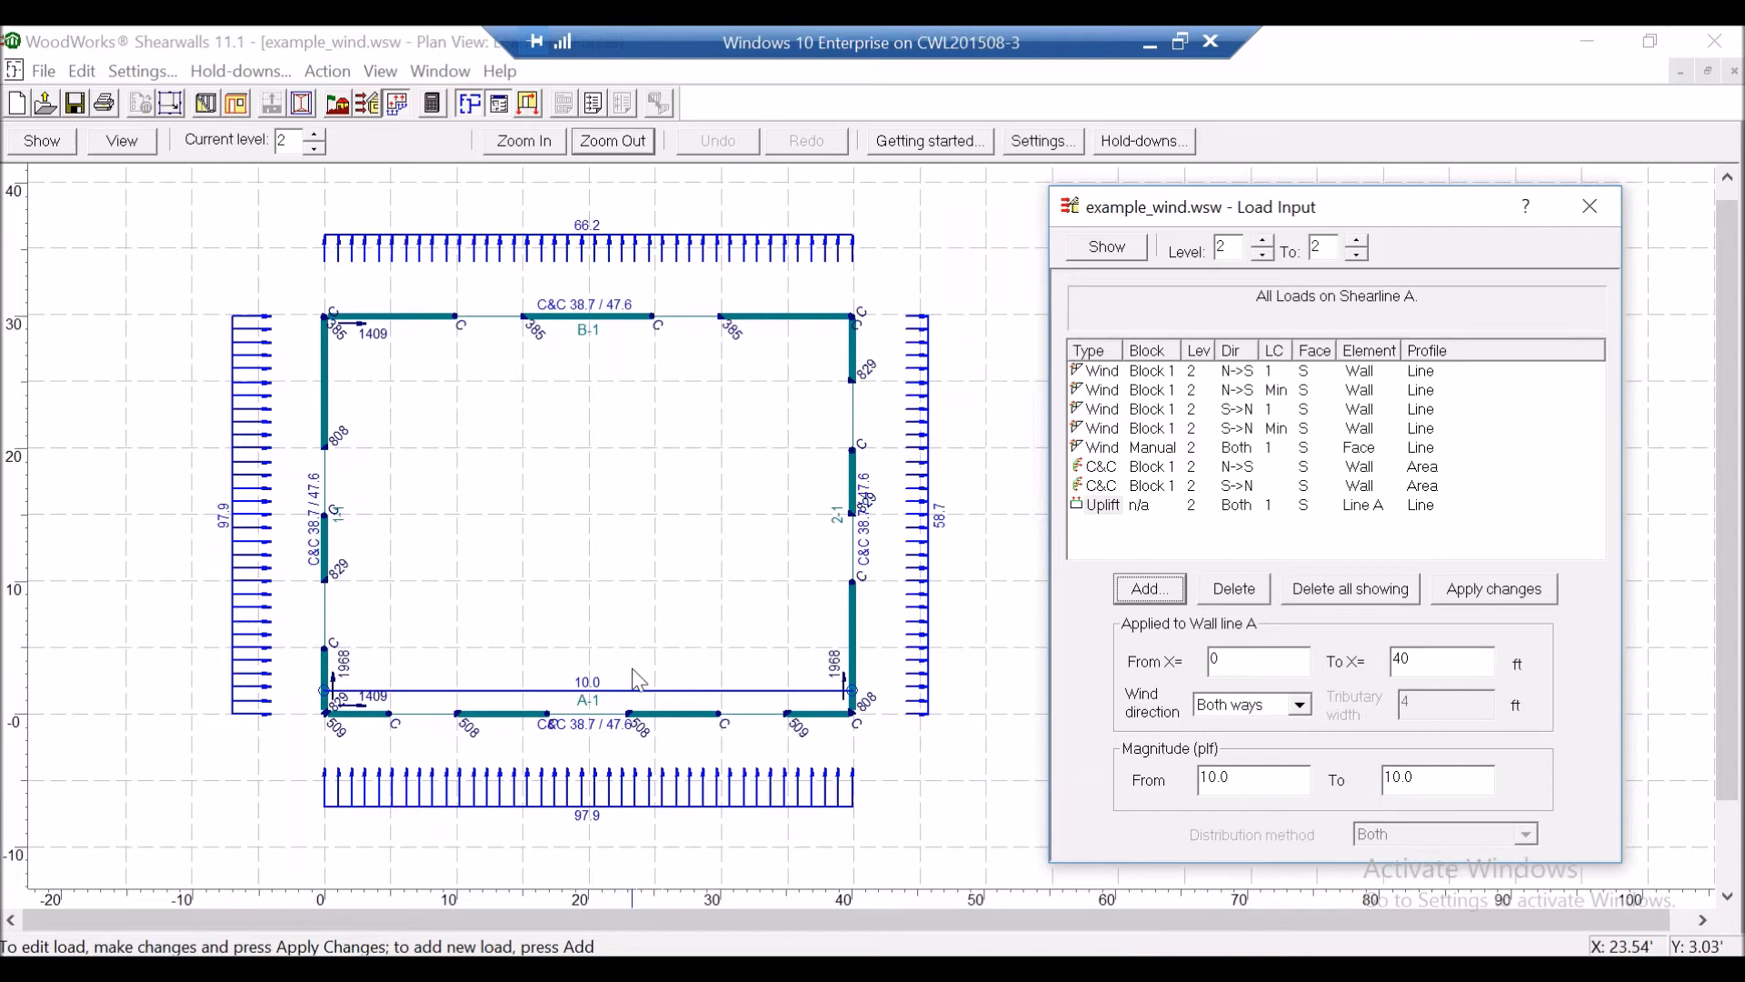
# Add a matching 10 plf wind uplift line load on wall line B, from X = 0 to 40 ft.
pyautogui.click(626, 323)
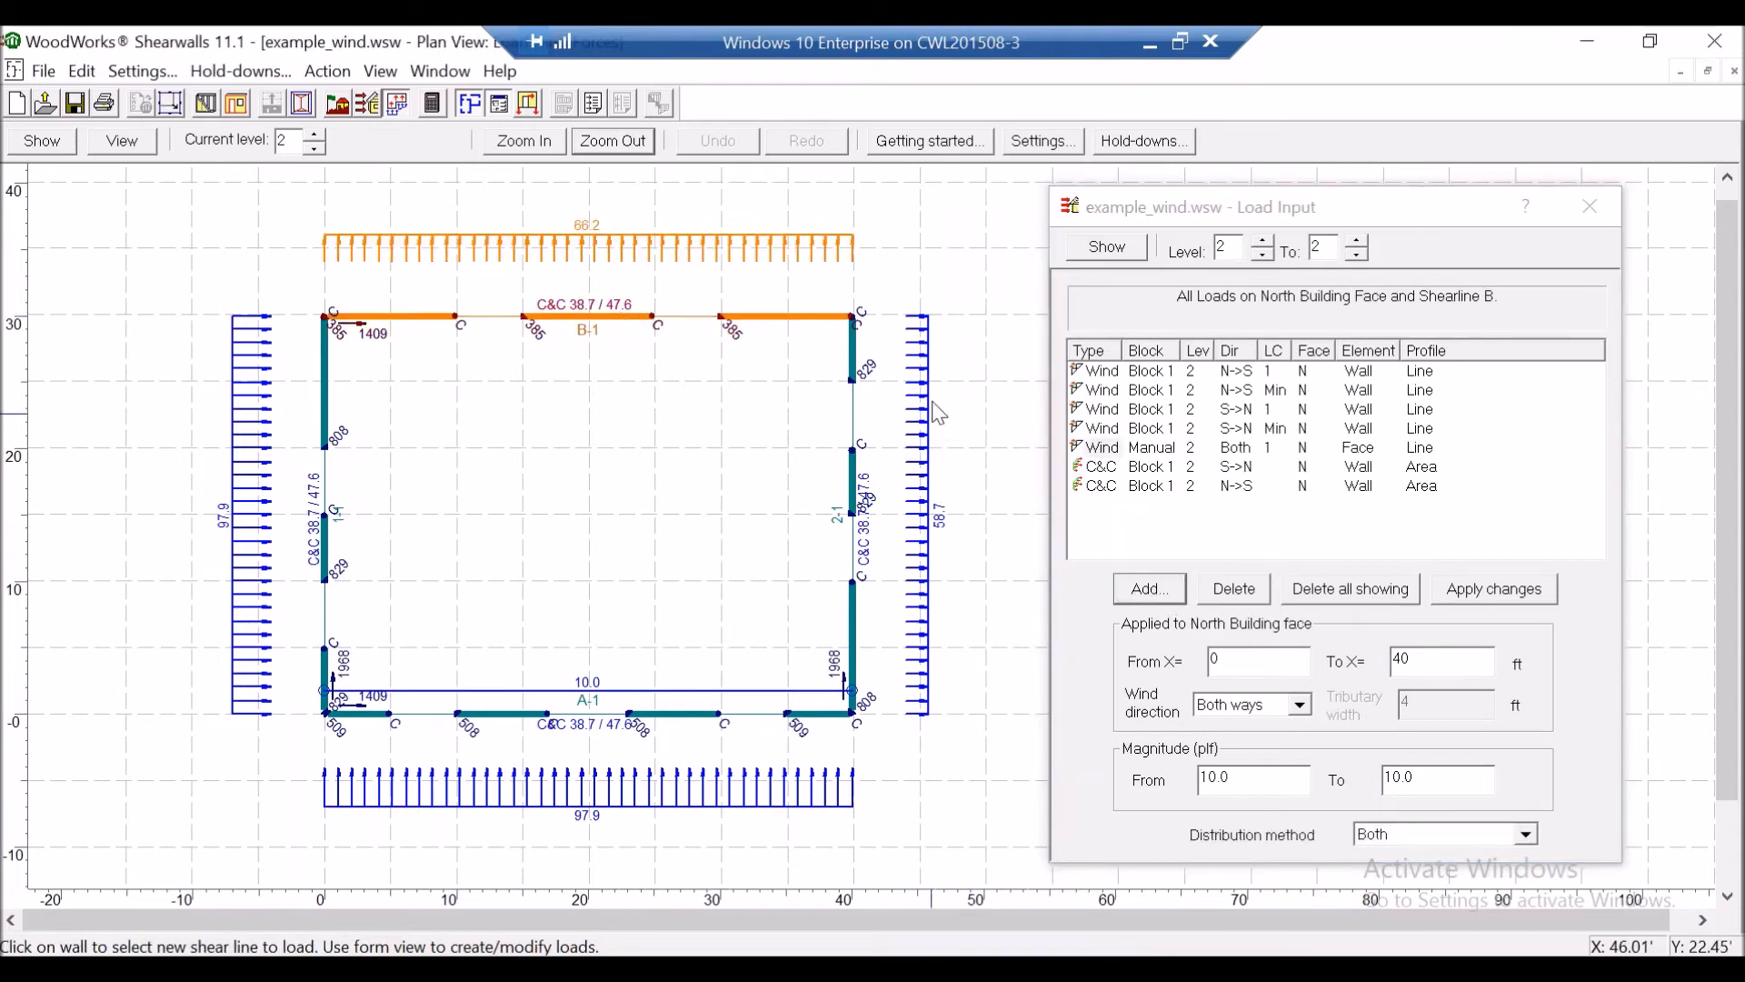
pyautogui.click(981, 379)
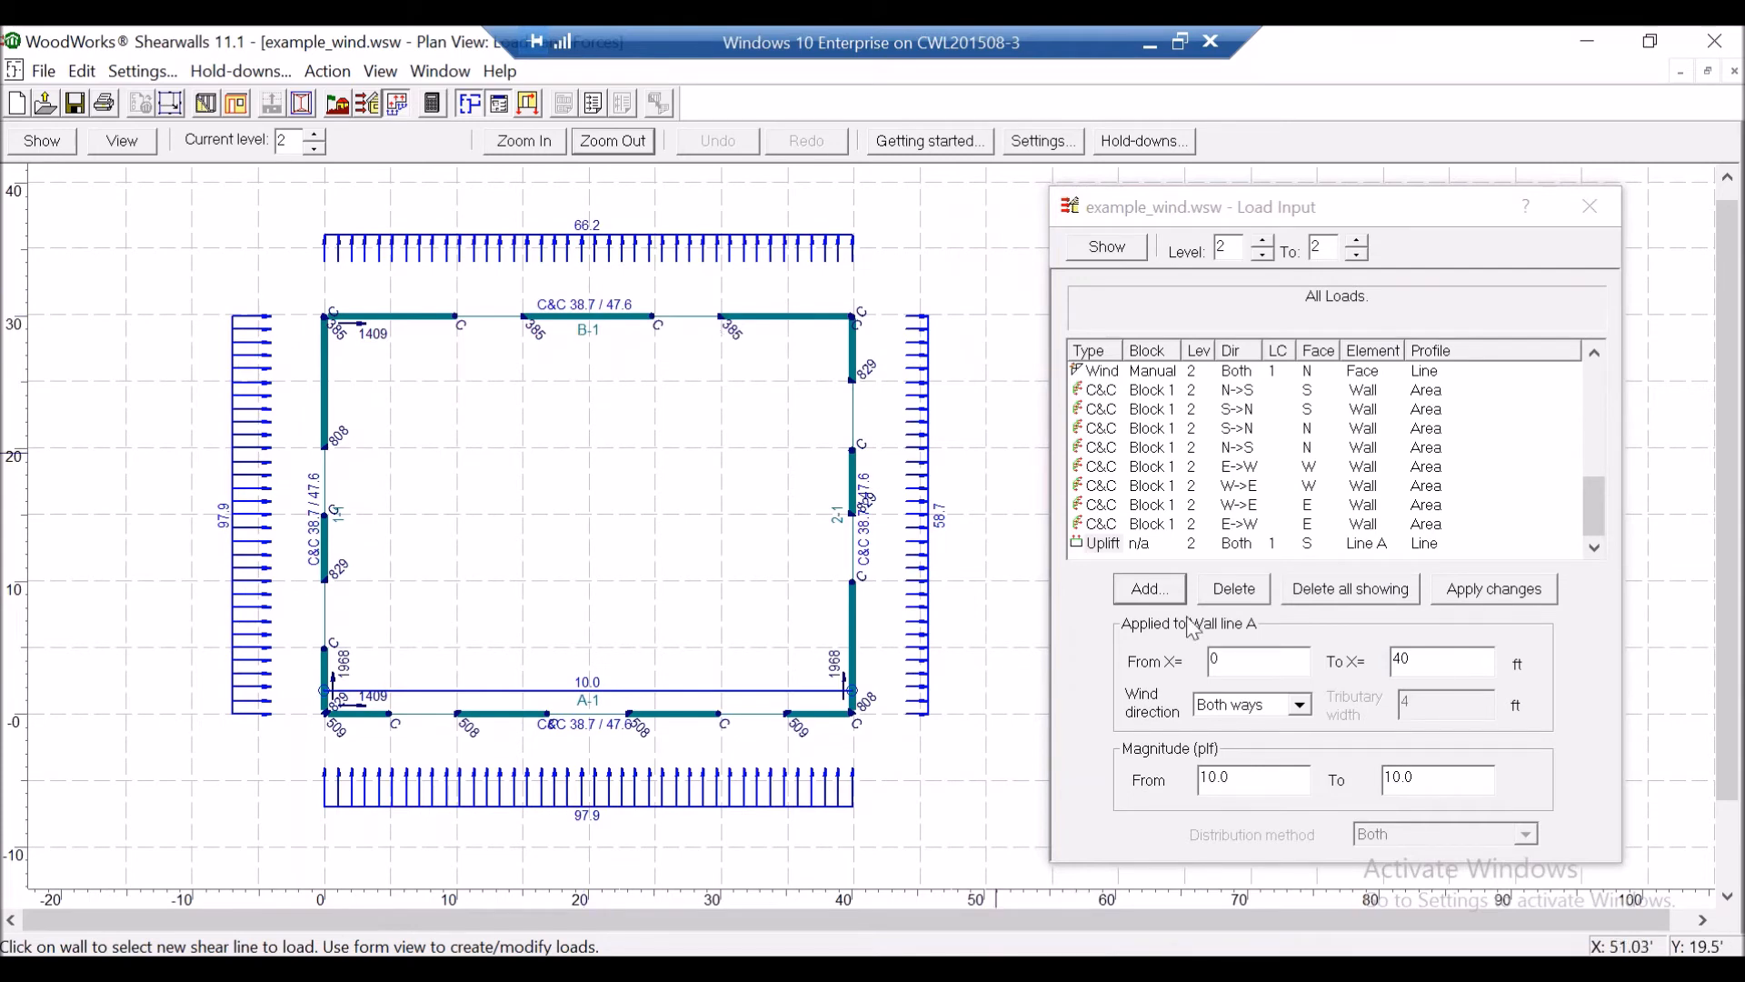
pyautogui.click(1148, 589)
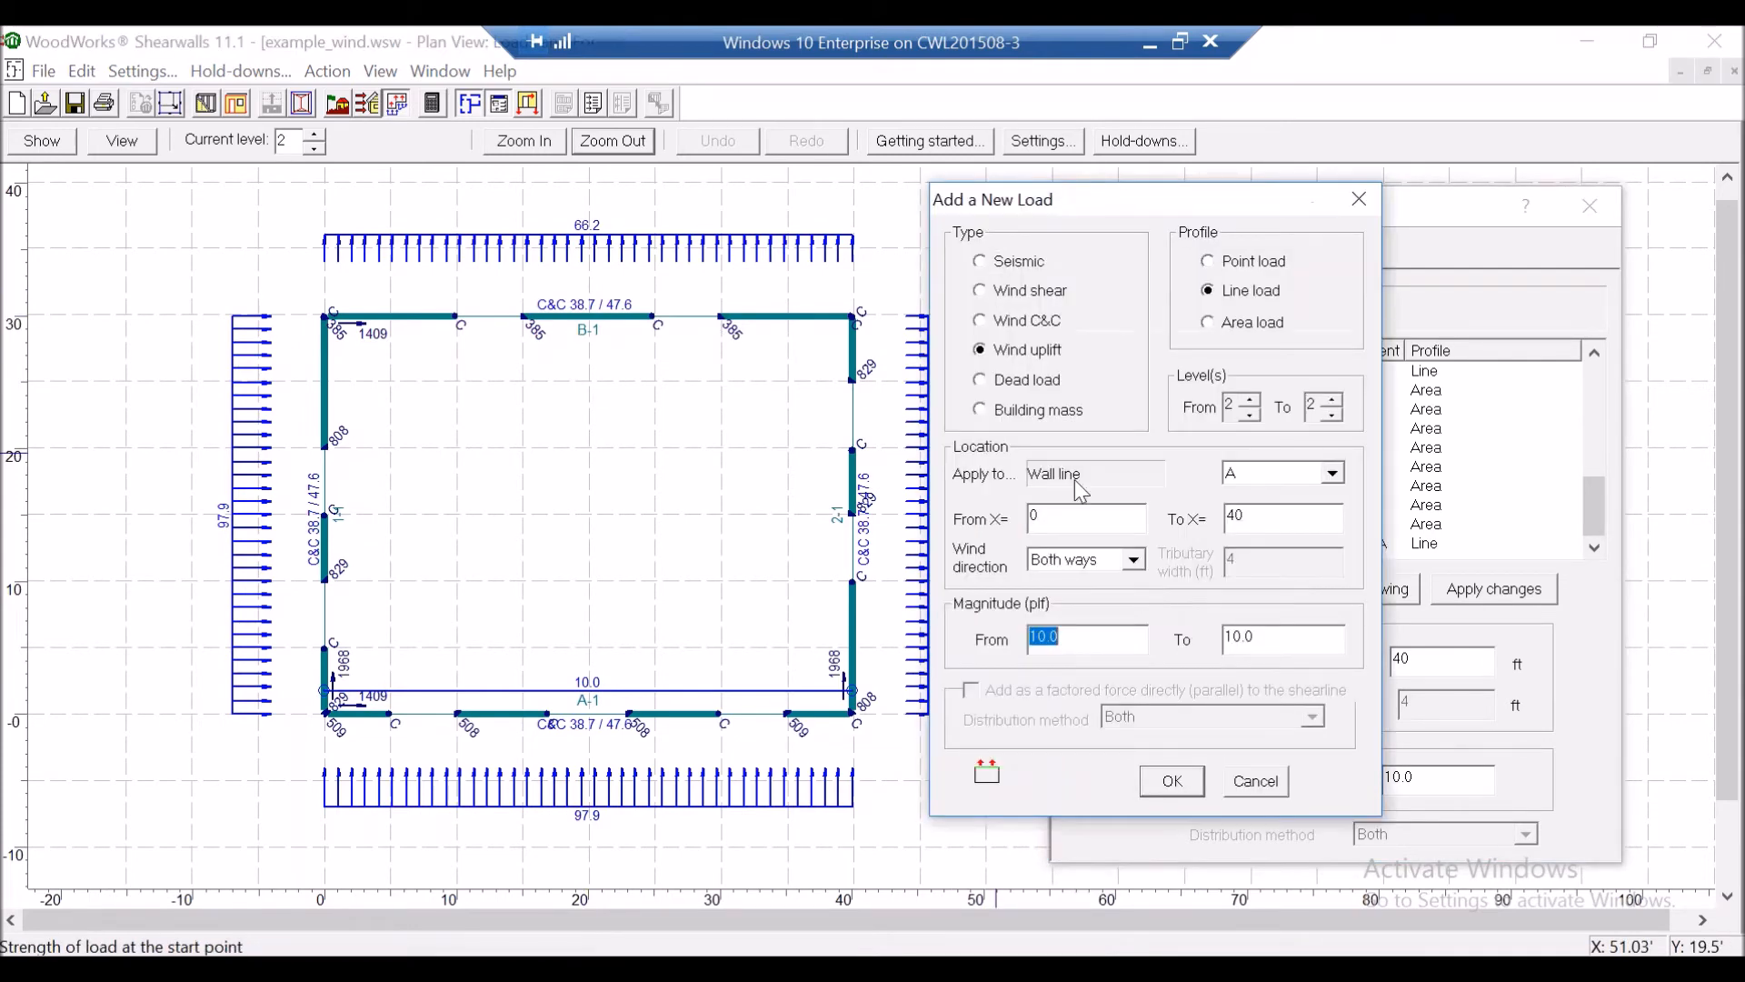
pyautogui.click(1332, 473)
pyautogui.click(1268, 502)
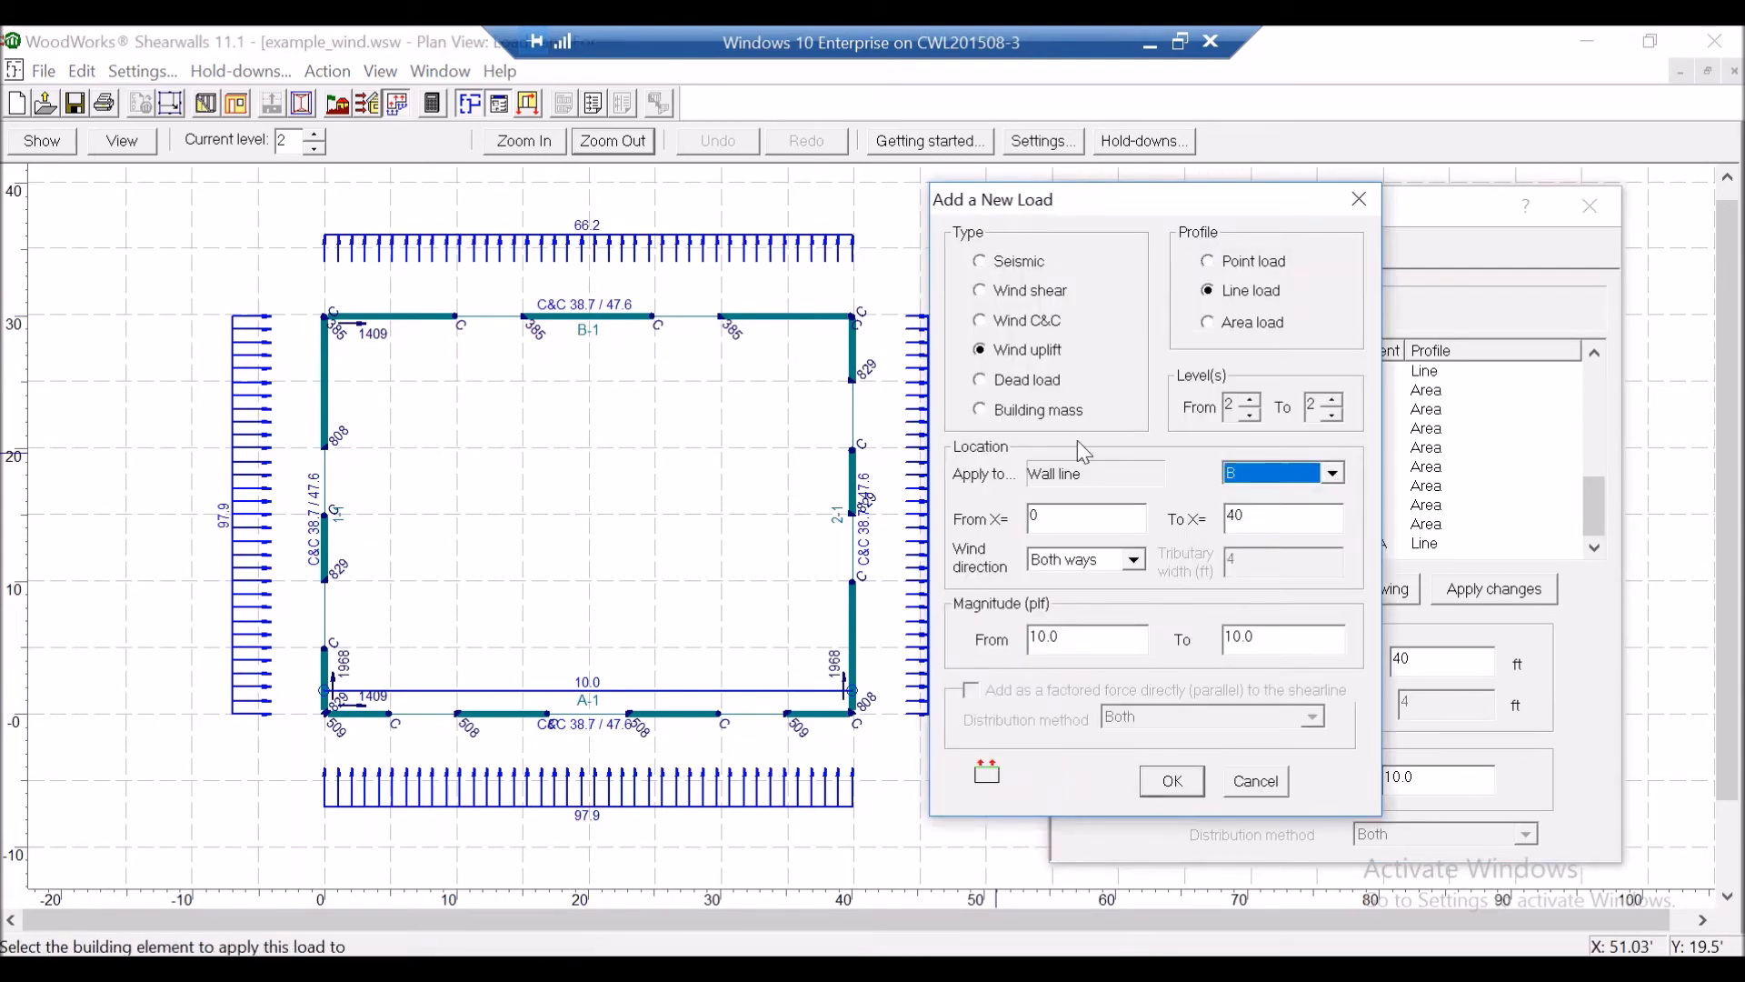
pyautogui.click(1172, 781)
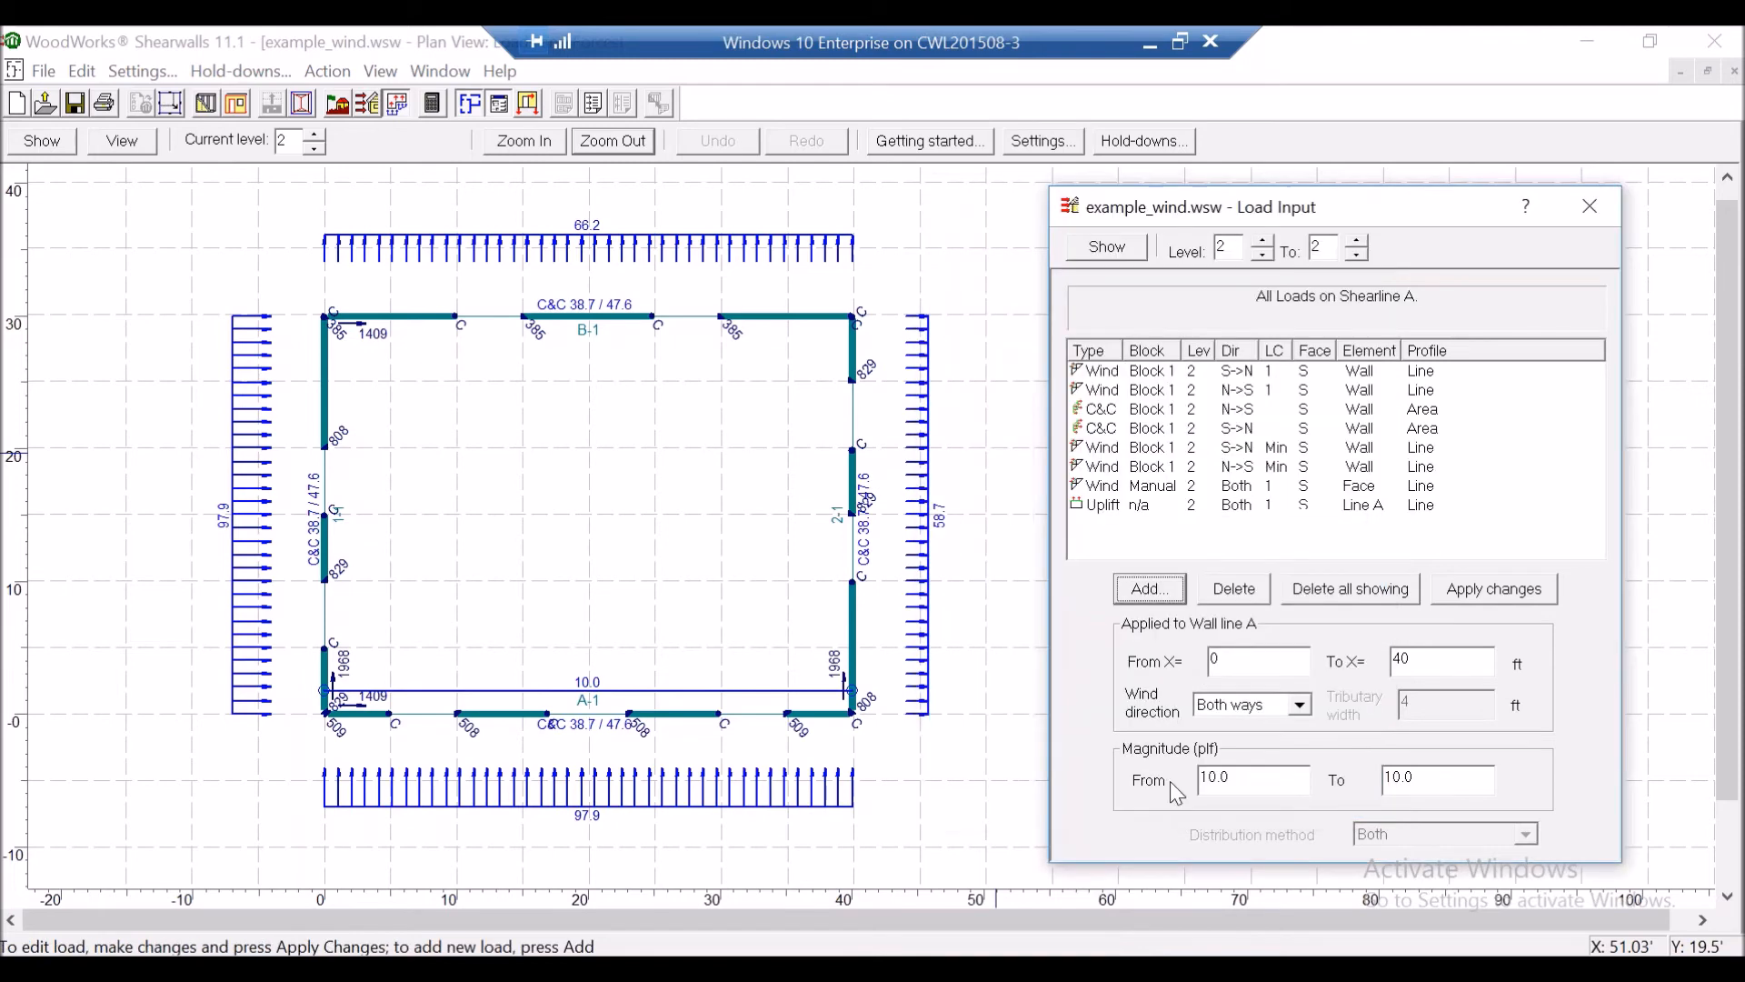
pyautogui.click(980, 445)
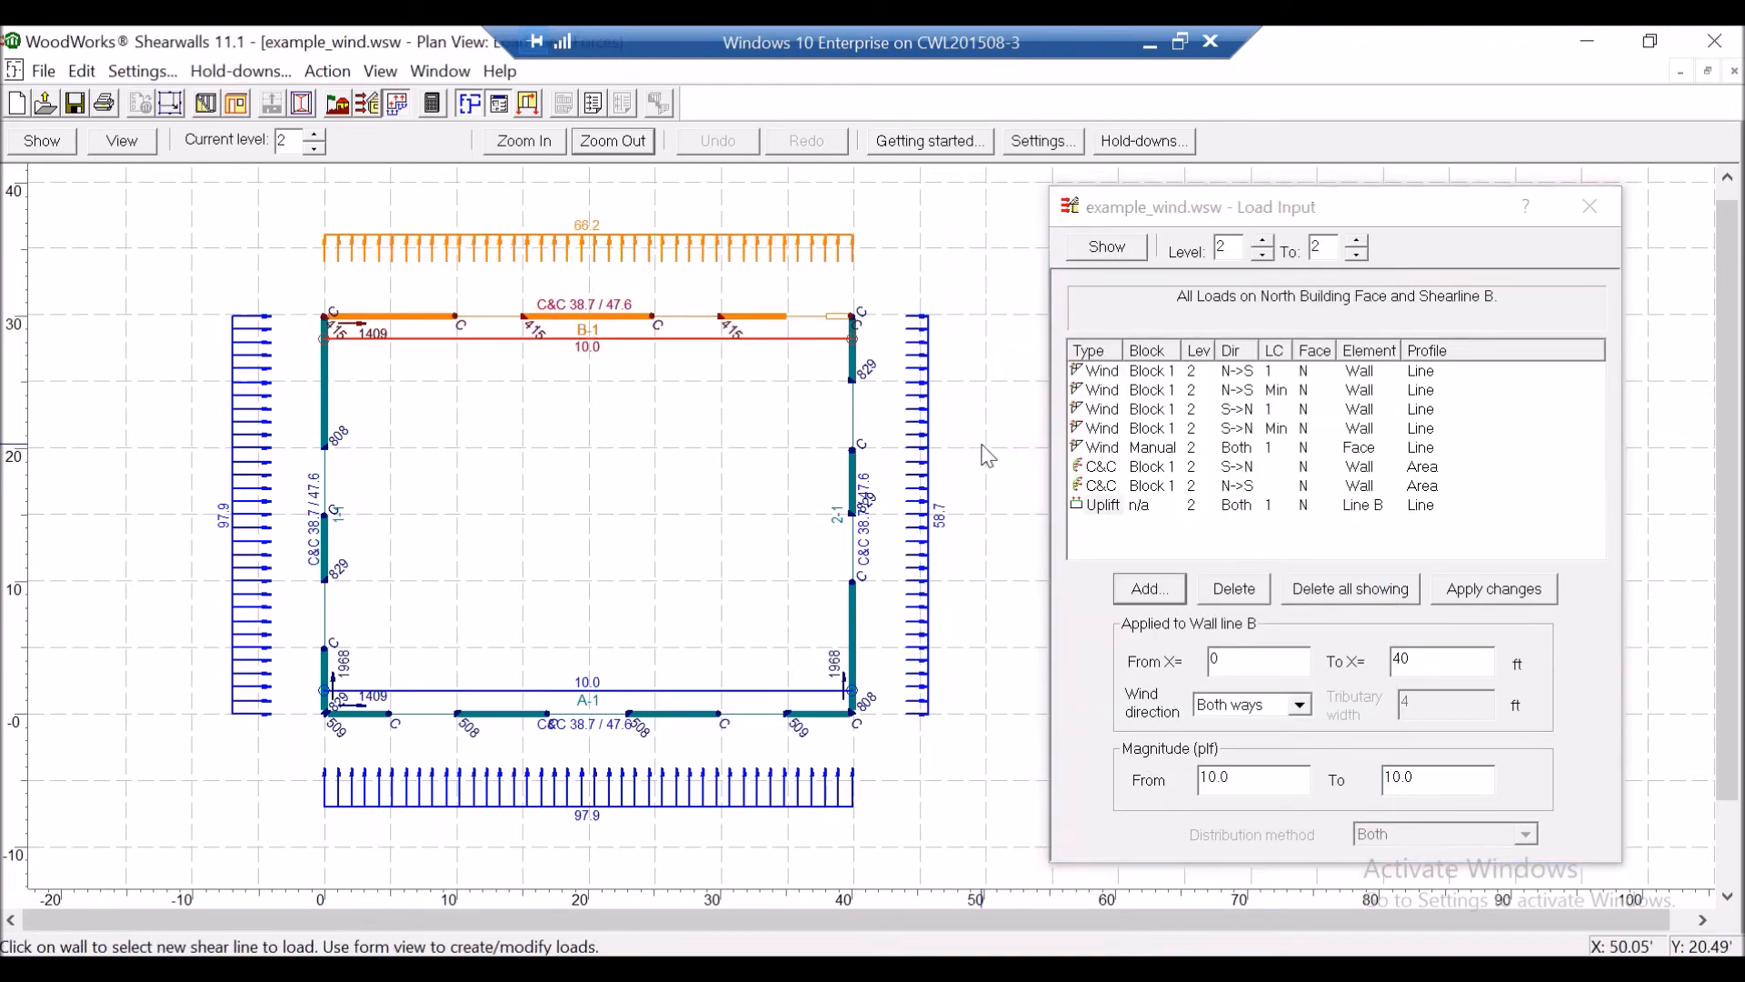
# Run the shear wall design and review the level 1 uplift forces in the flexible diaphragm wind Hold-down Design table.
pyautogui.click(433, 103)
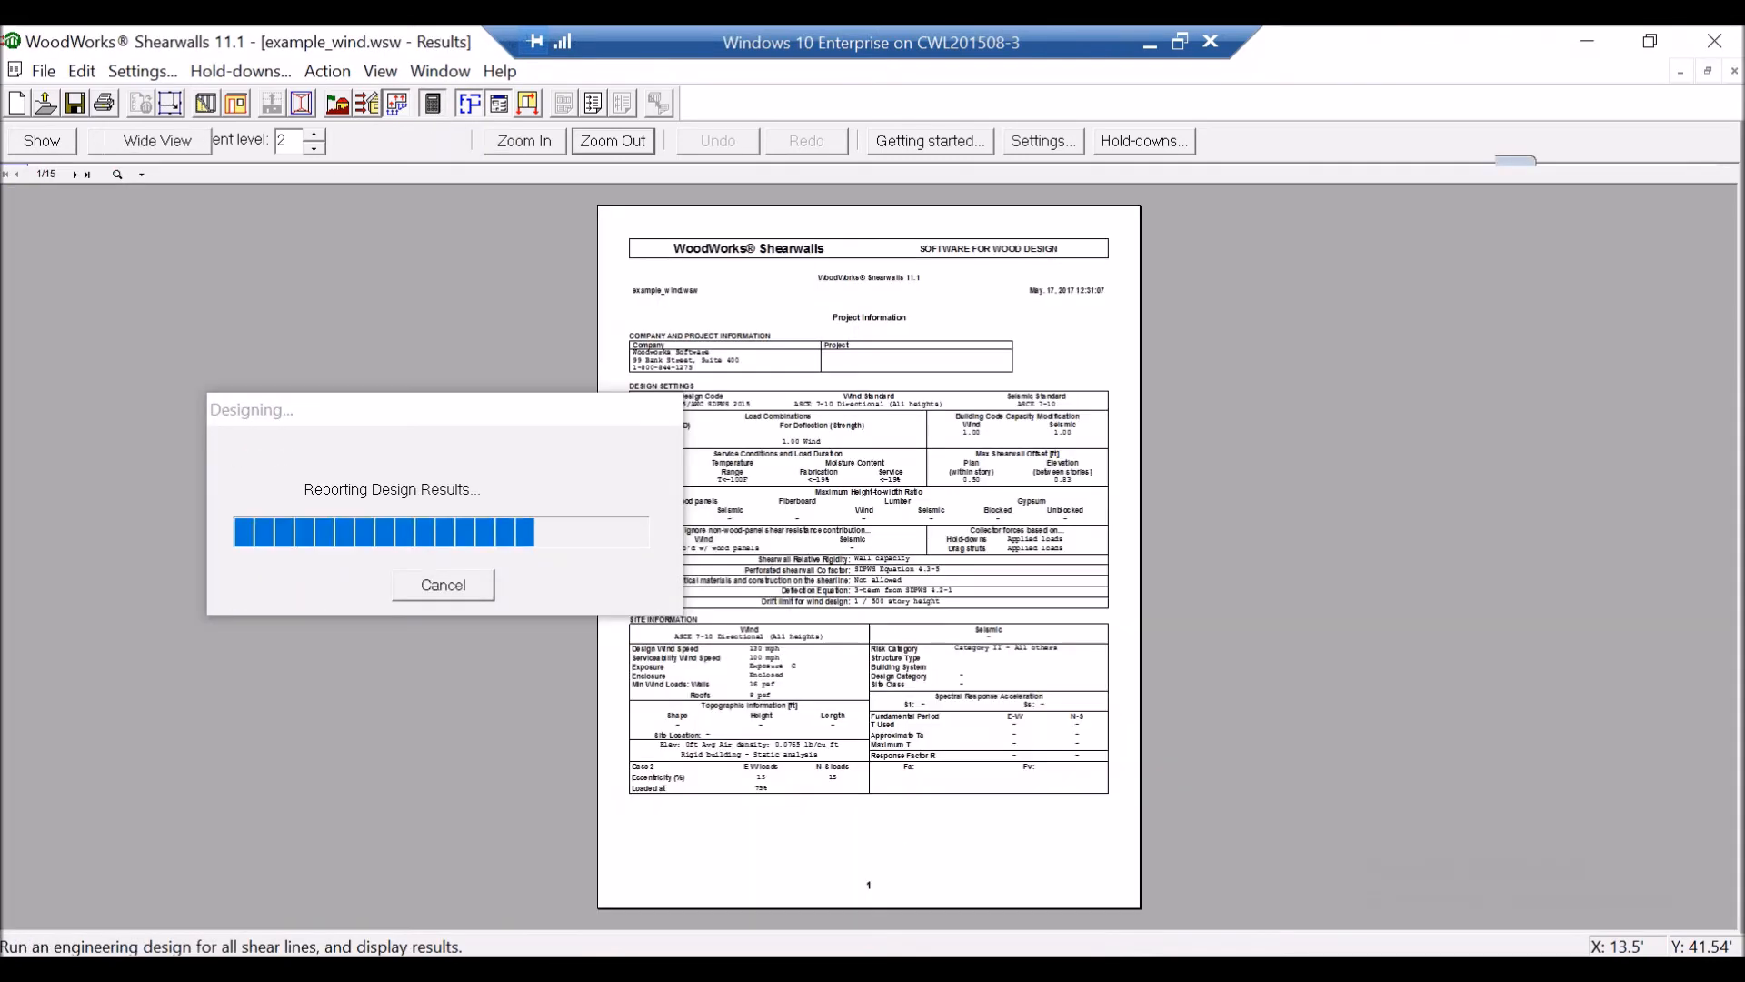
pyautogui.click(158, 141)
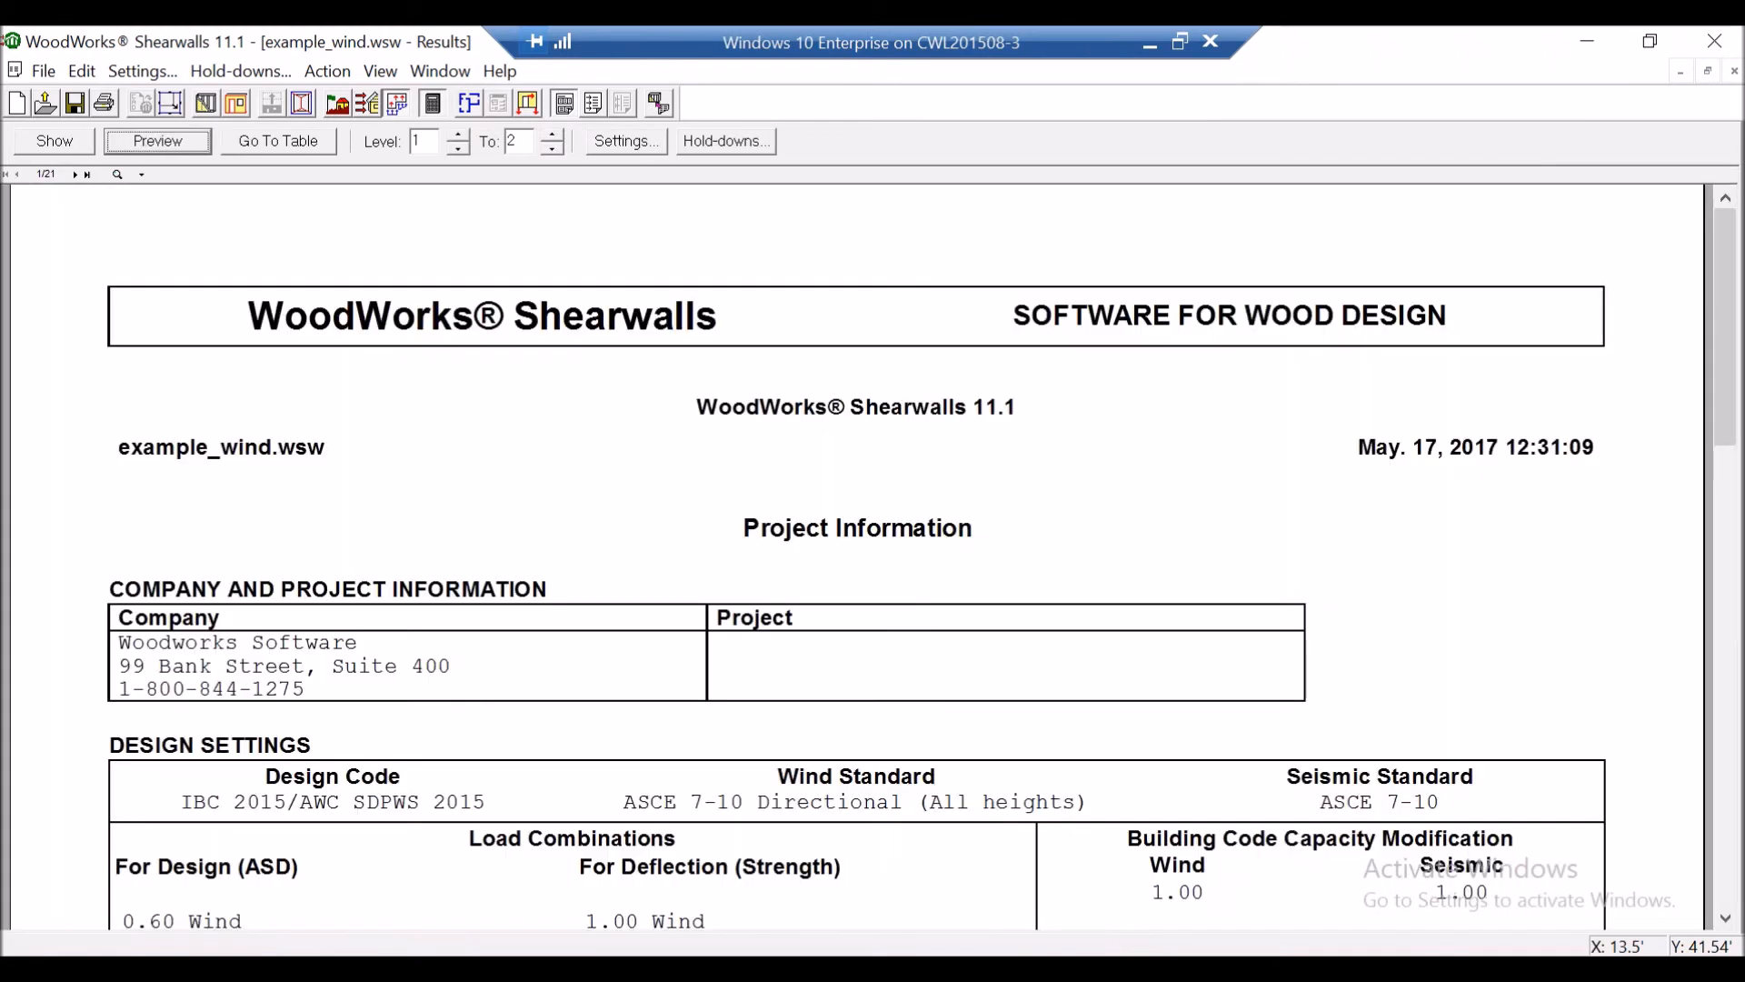
pyautogui.click(278, 141)
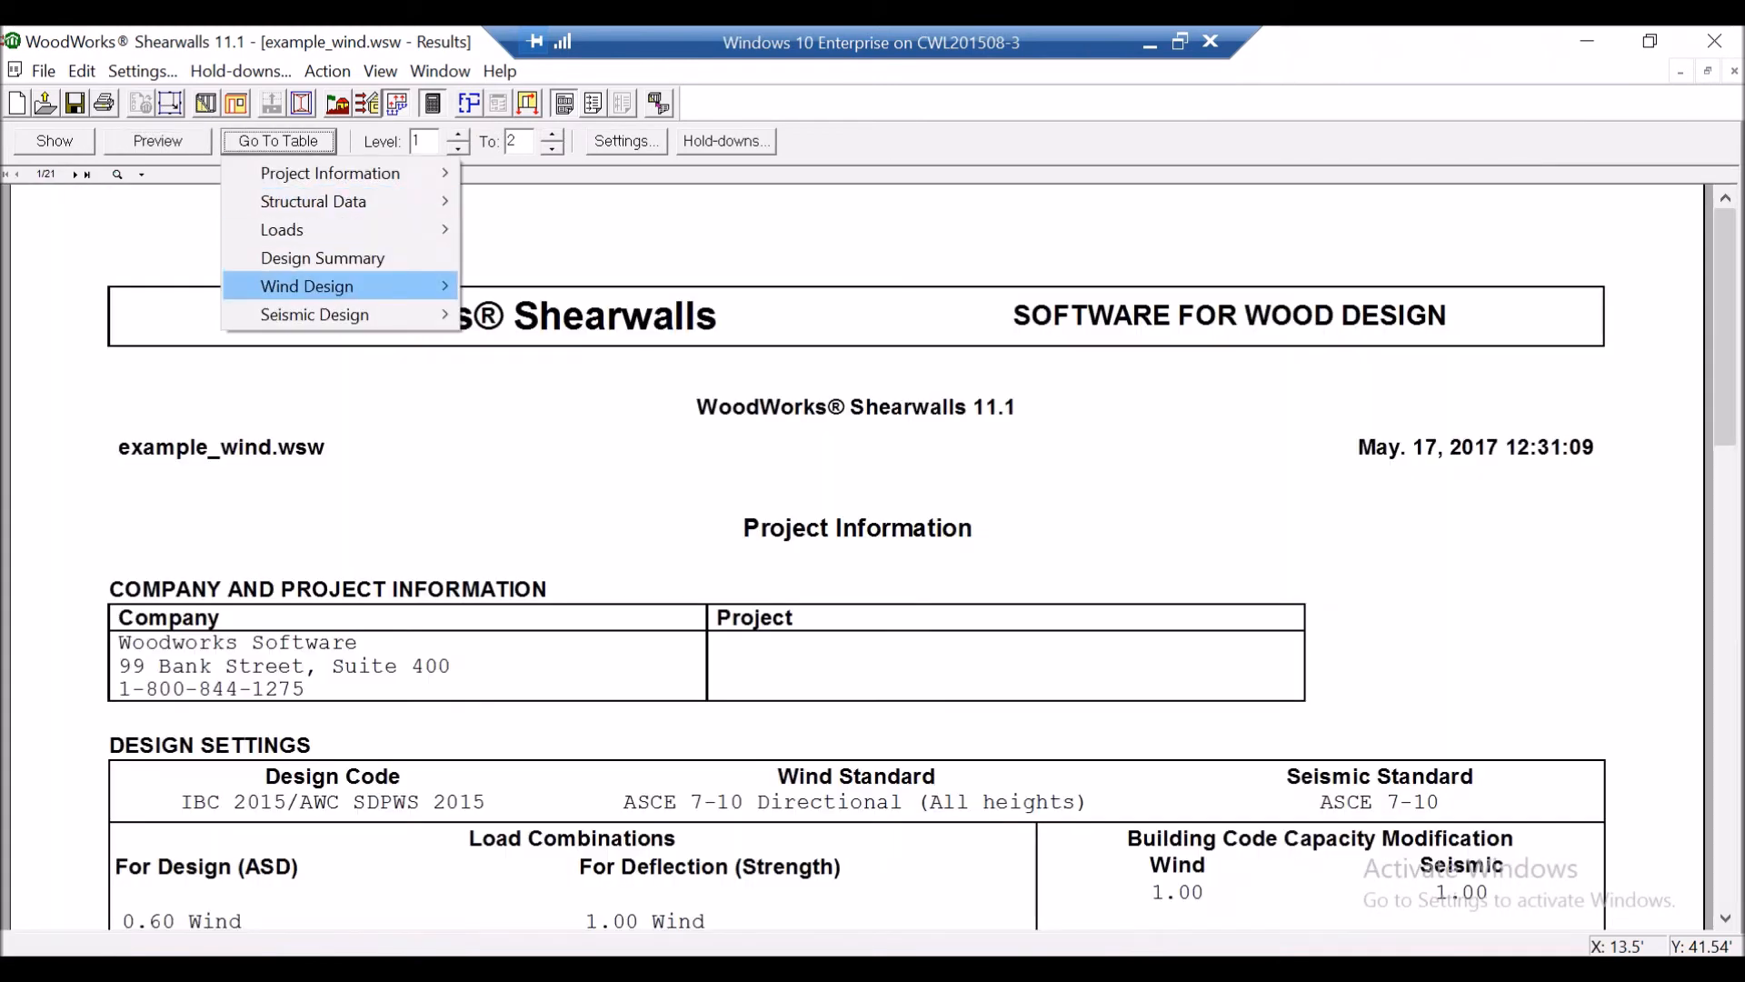
pyautogui.moveTo(307, 286)
pyautogui.moveTo(539, 287)
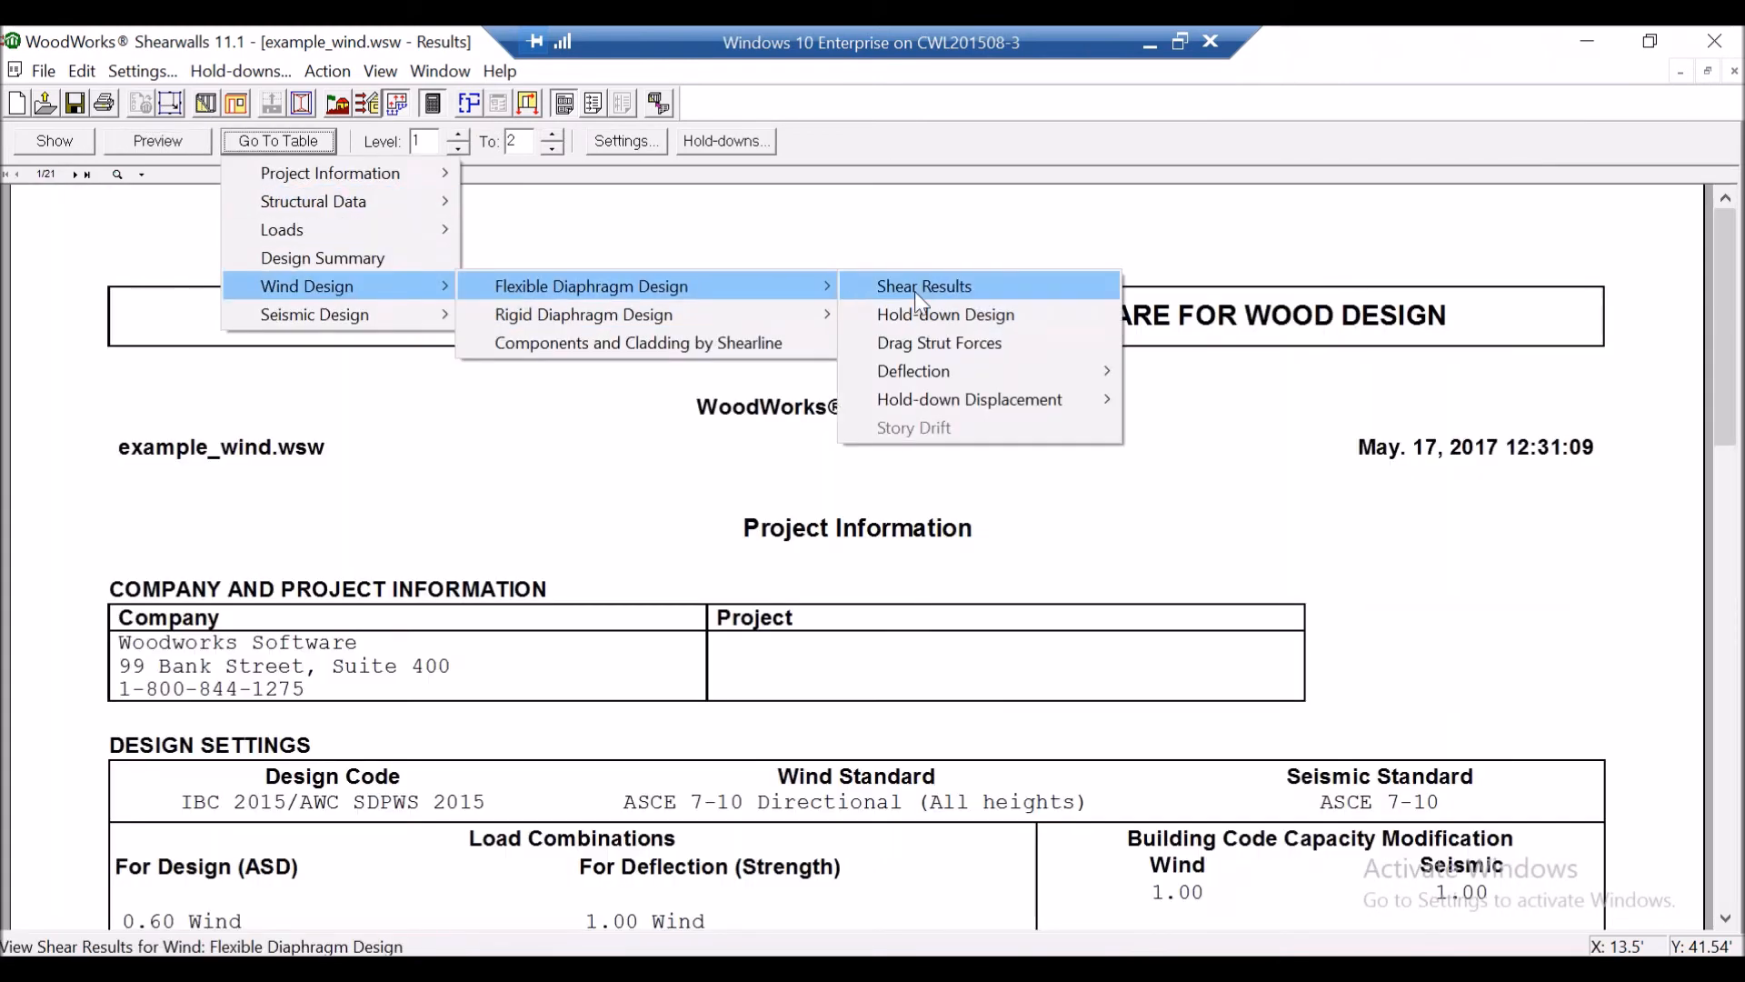
pyautogui.click(955, 323)
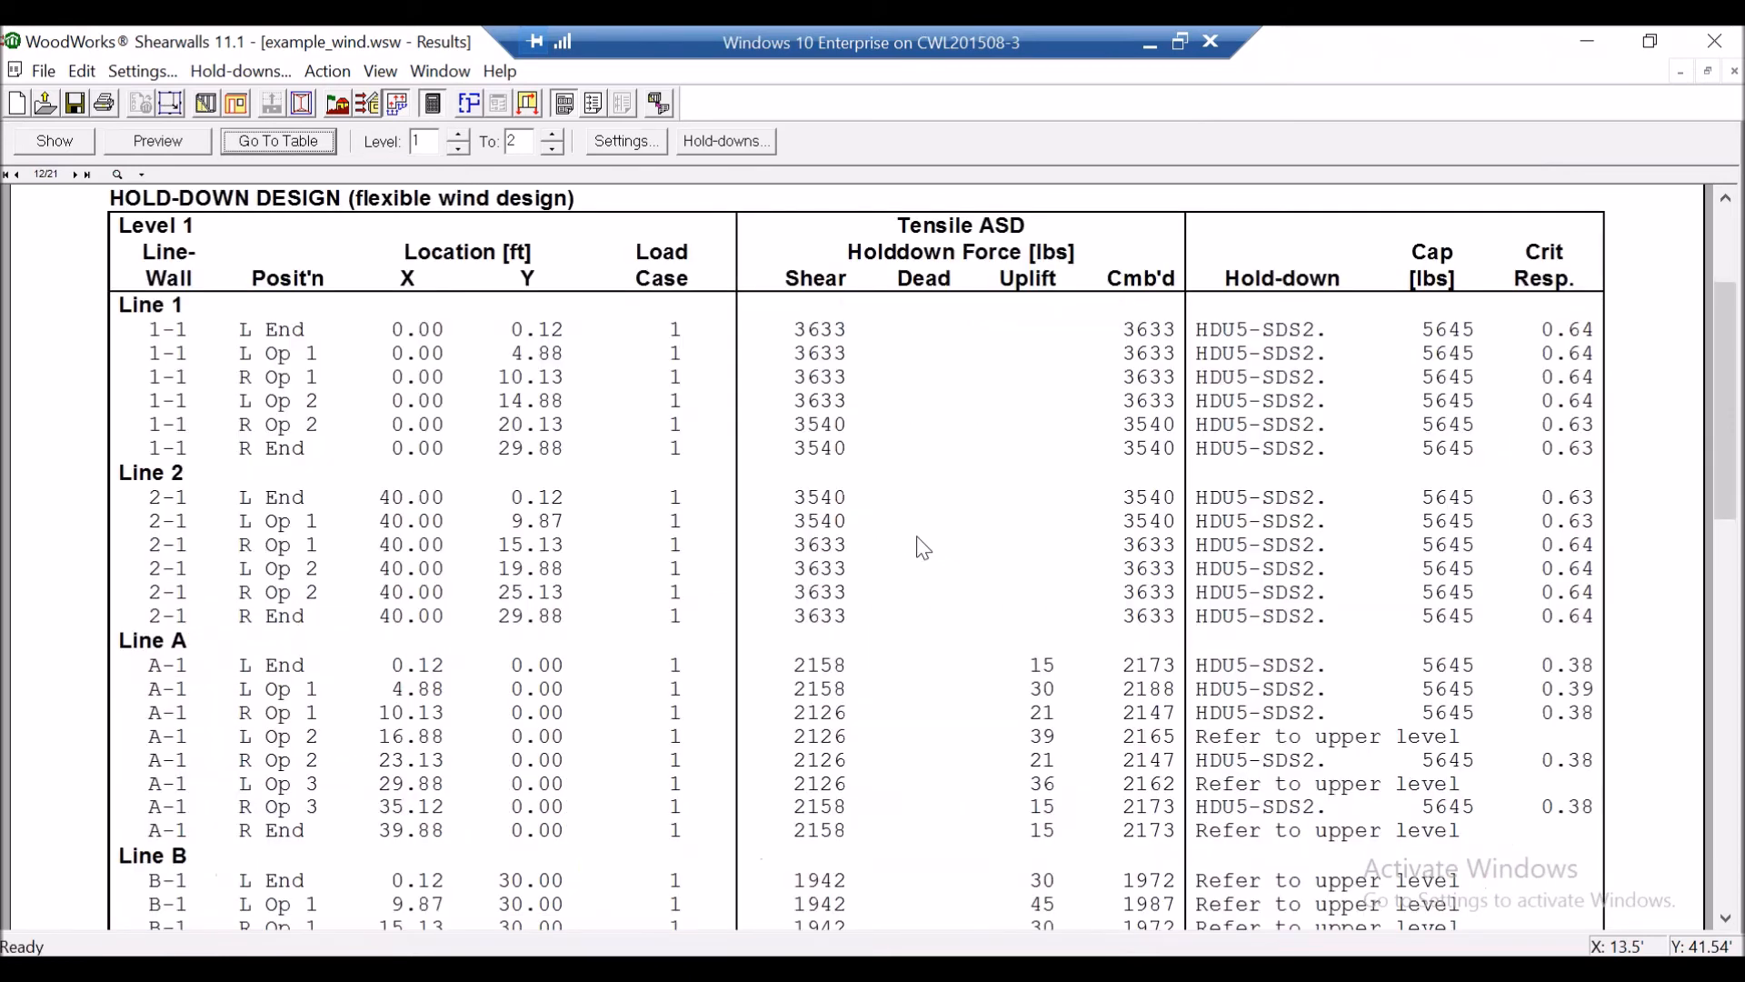
pyautogui.scroll(-3, 926, 540)
pyautogui.scroll(-3, 925, 541)
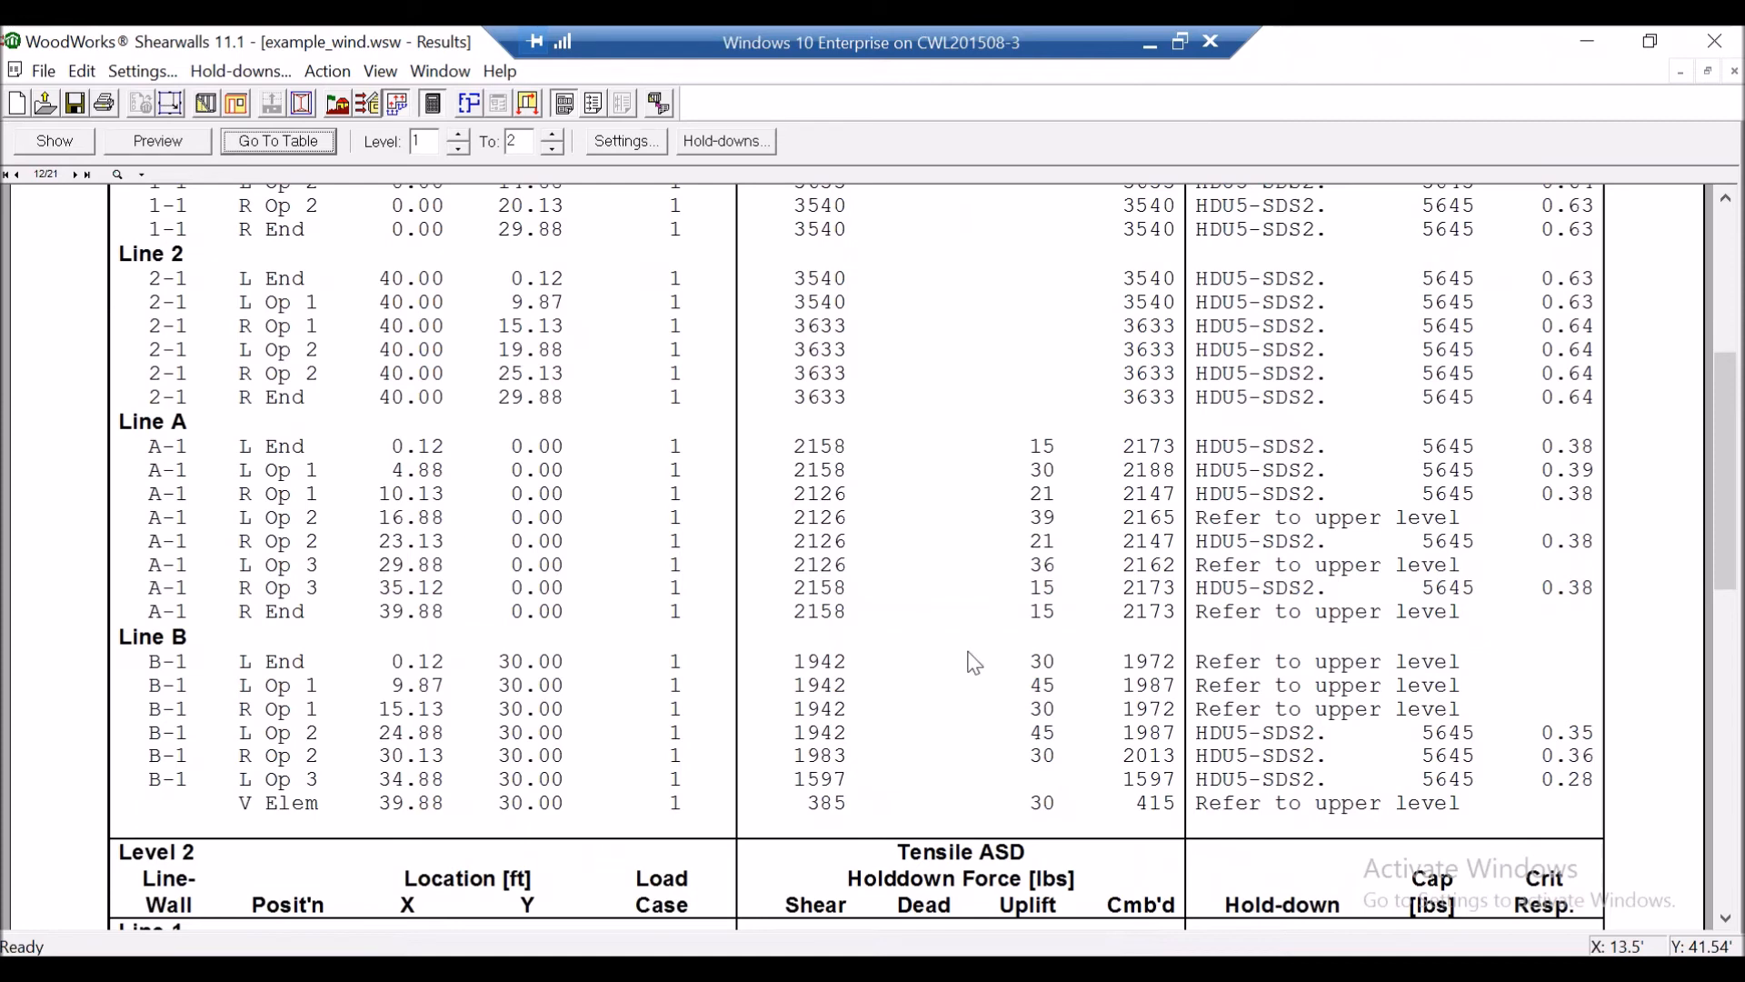
pyautogui.scroll(2, 1028, 653)
pyautogui.scroll(2, 1027, 652)
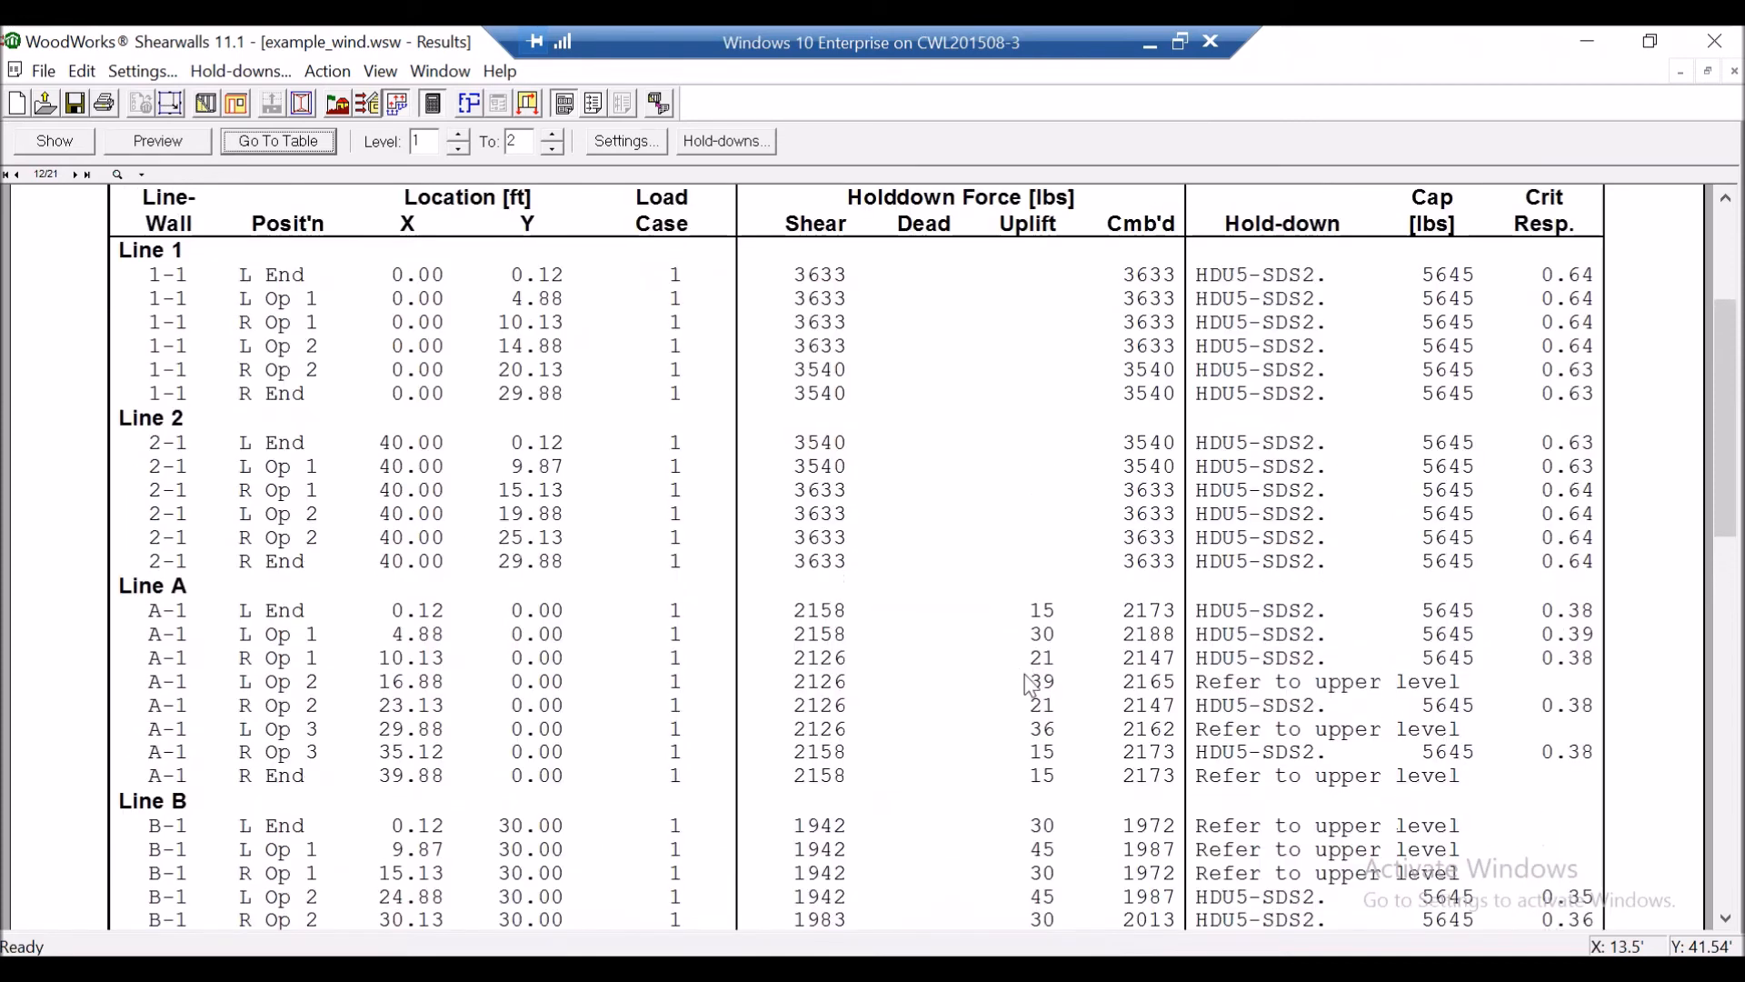